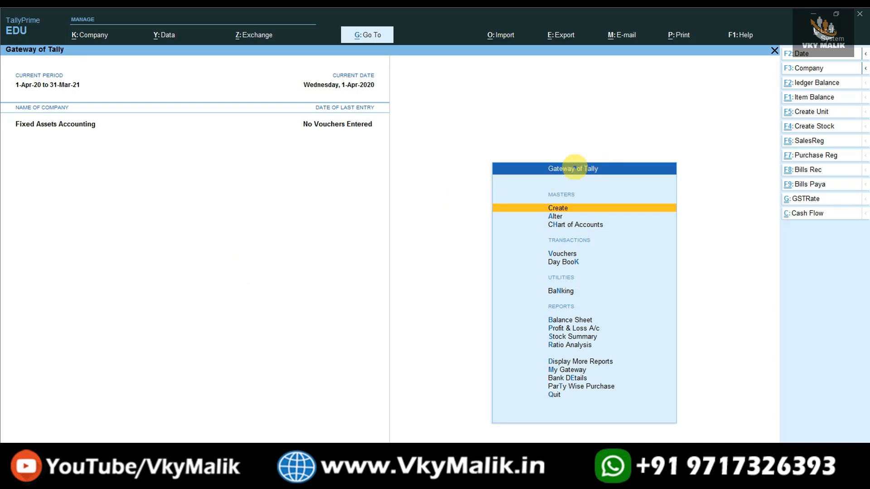
- Start a new purchase voucher in Item Invoice mode
{"action": "key", "text": "Down"}
{"action": "key", "text": "Down"}
{"action": "key", "text": "Down"}
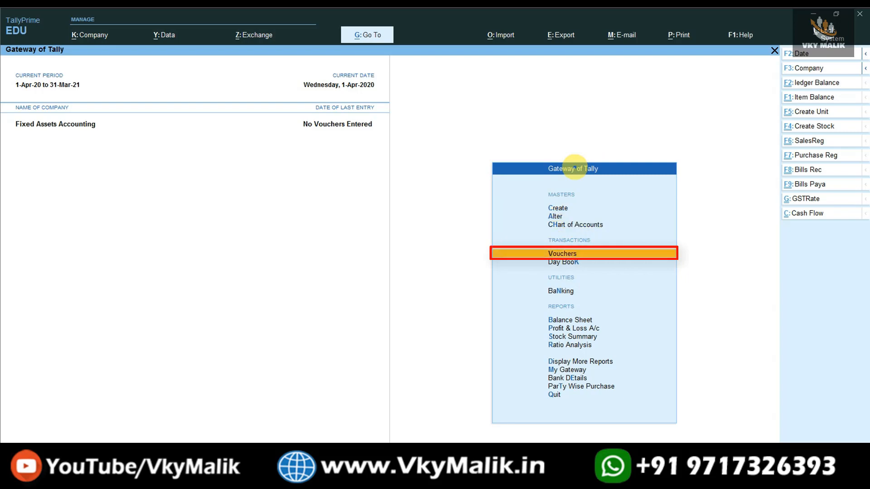
{"action": "key", "text": "Return"}
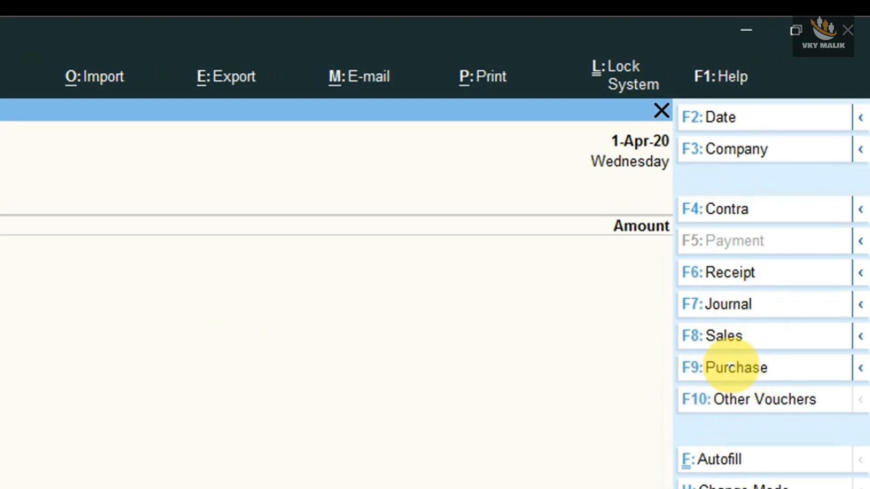
{"action": "left_click", "coordinate": [735, 367]}
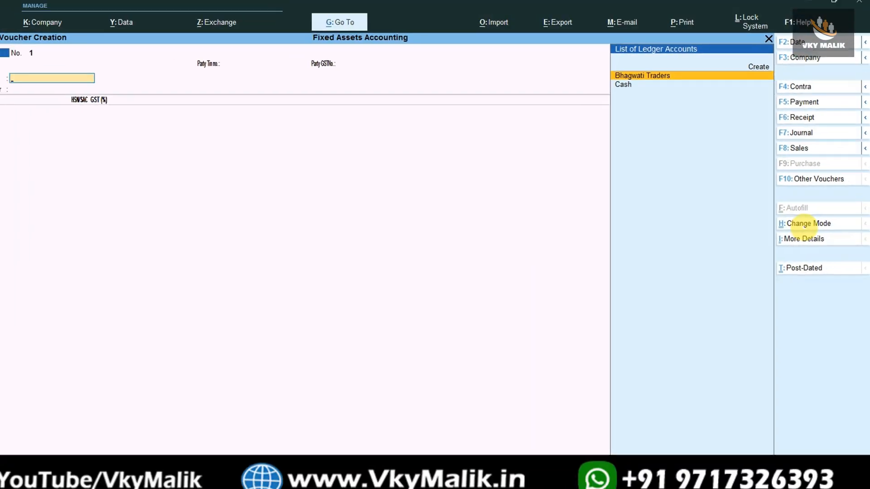
{"action": "left_click", "coordinate": [808, 225]}
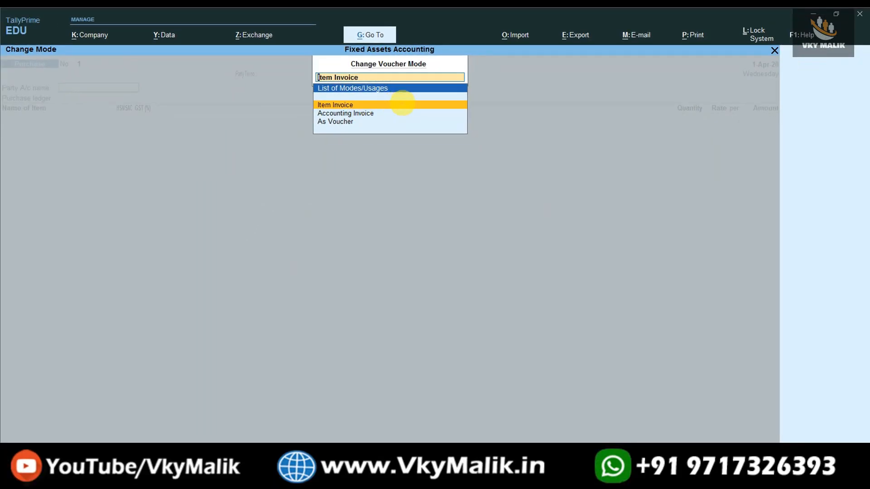
{"action": "left_click", "coordinate": [388, 113]}
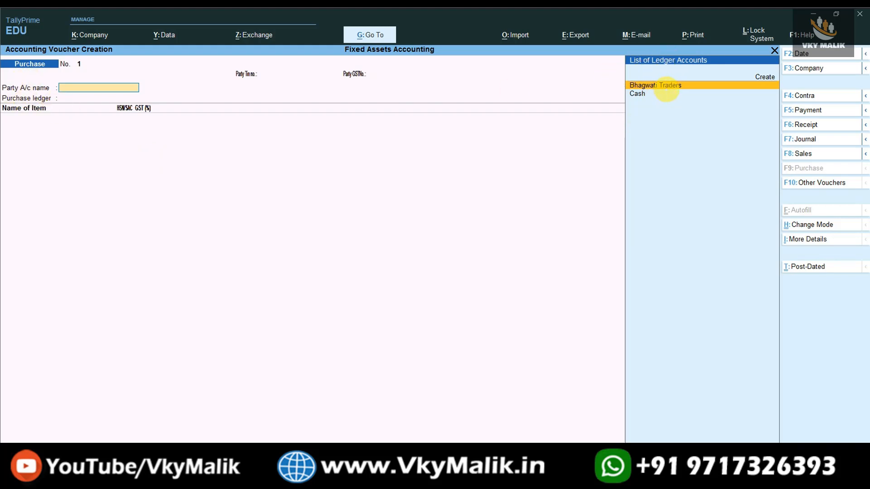
- Set Bhagwati Traders as the party account, review its ledger master, and accept the party details
{"action": "left_click", "coordinate": [666, 86]}
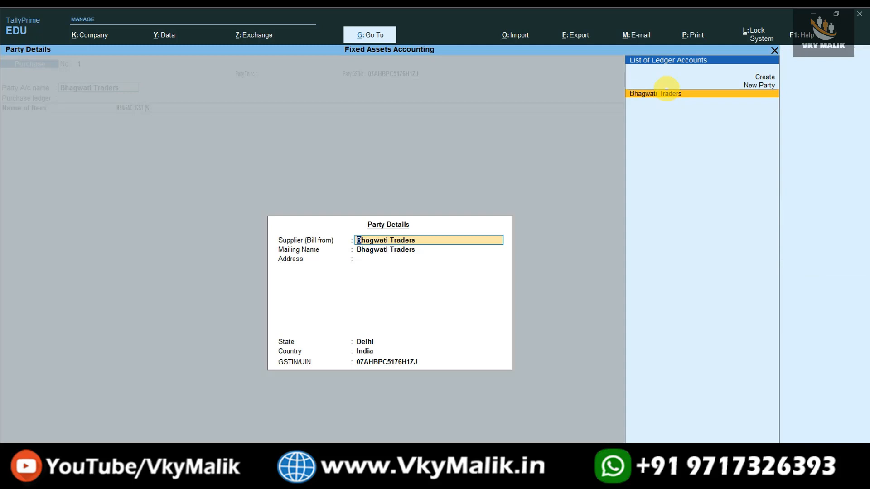
{"action": "key", "text": "ctrl+a"}
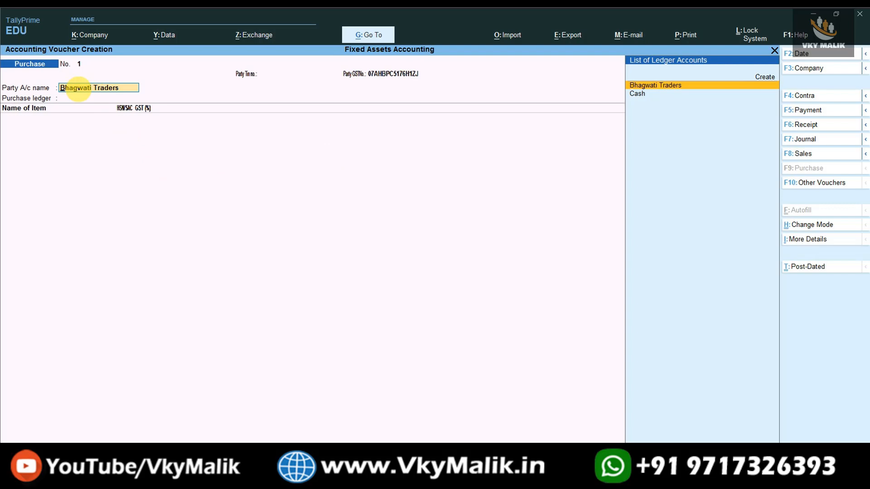
{"action": "key", "text": "ctrl+Return"}
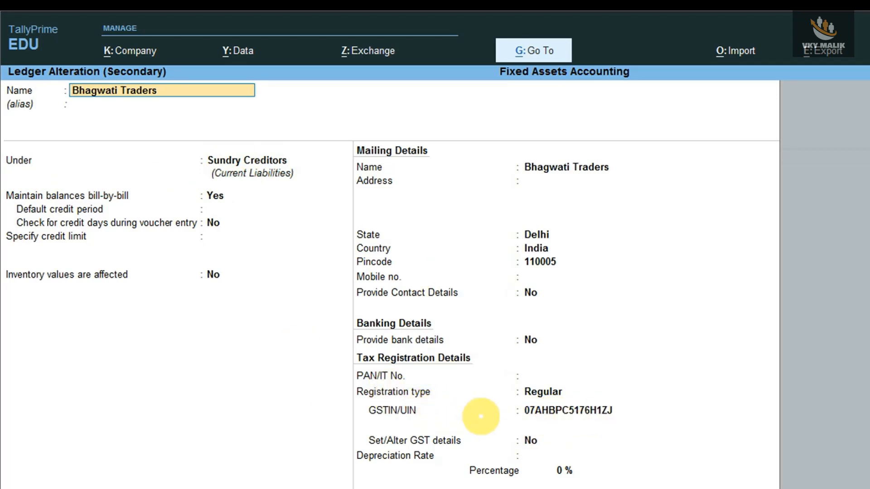
{"action": "key", "text": "ctrl"}
{"action": "key", "text": "ctrl+a"}
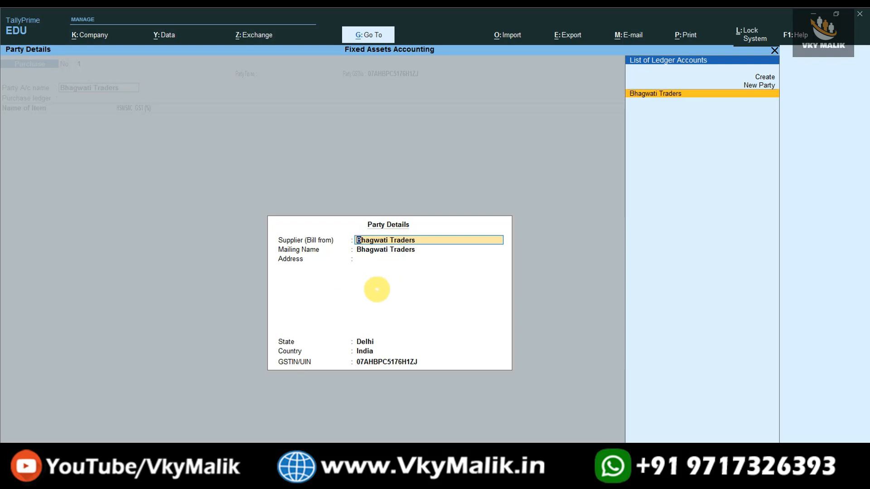
{"action": "key", "text": "ctrl+a"}
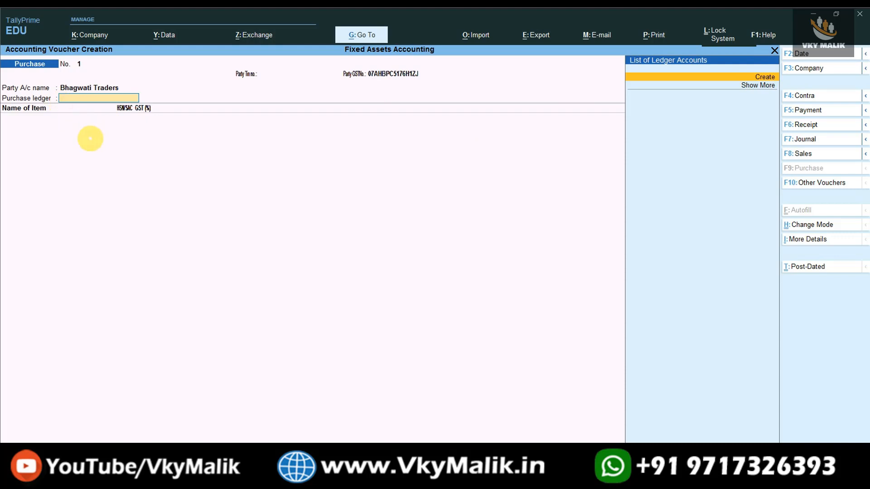
- Create a purchase ledger named Fixed Assets under the Fixed Assets group
{"action": "key", "text": "alt+c"}
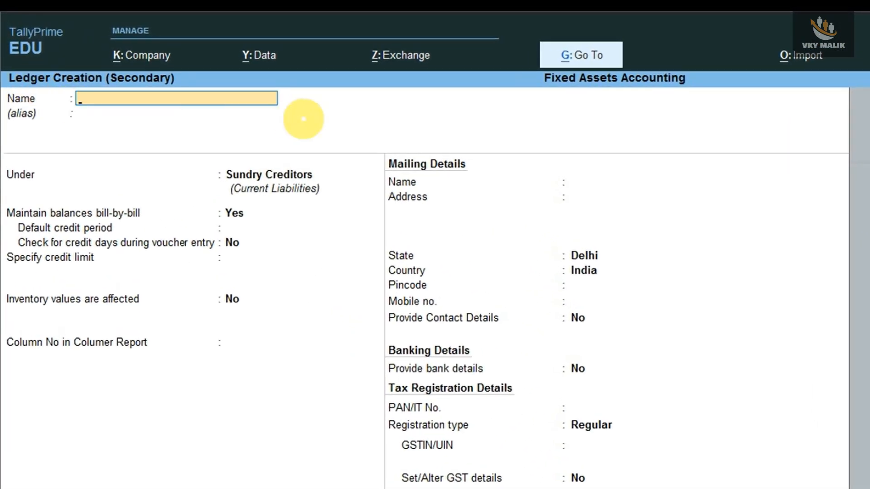
{"action": "type", "text": "Fixed Assets"}
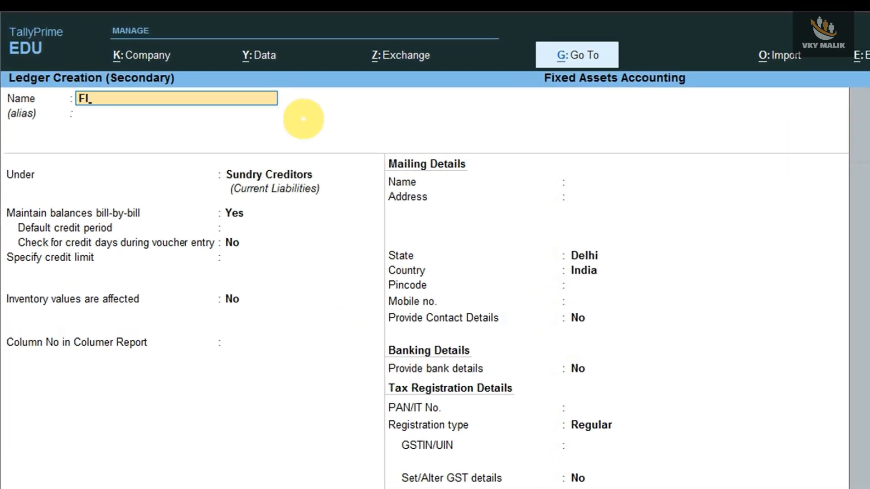
{"action": "key", "text": "Return"}
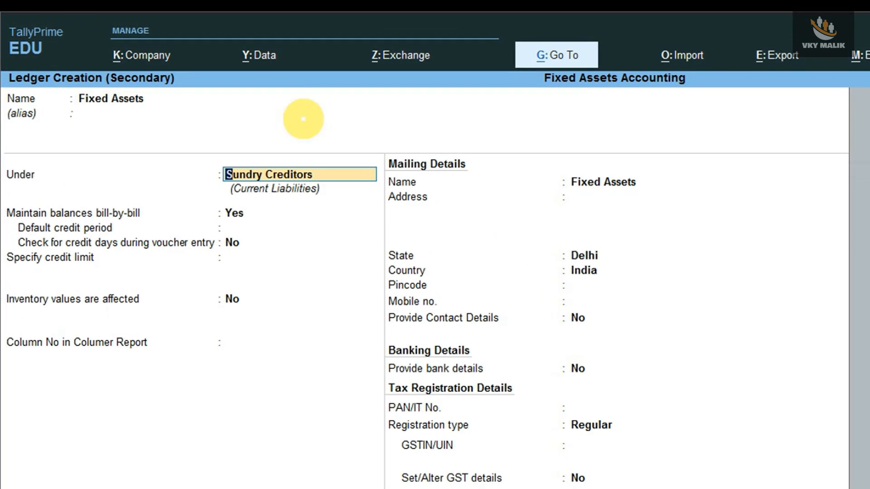
{"action": "type", "text": "Fix"}
{"action": "key", "text": "Return"}
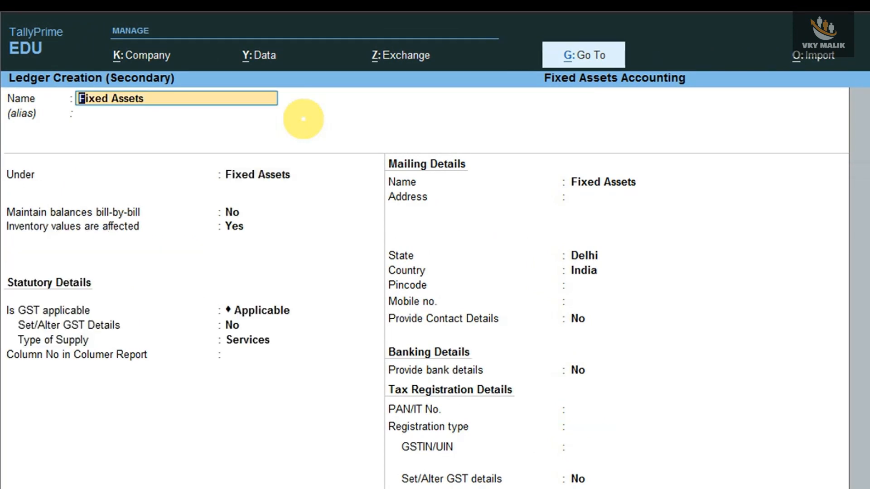
- Keep inventory values affected and GST applicable for the Fixed Assets ledger, set its type of supply to Goods, and save it
{"action": "key", "text": "Return"}
{"action": "key", "text": "Return"}
{"action": "key", "text": "Return"}
{"action": "key", "text": "Return"}
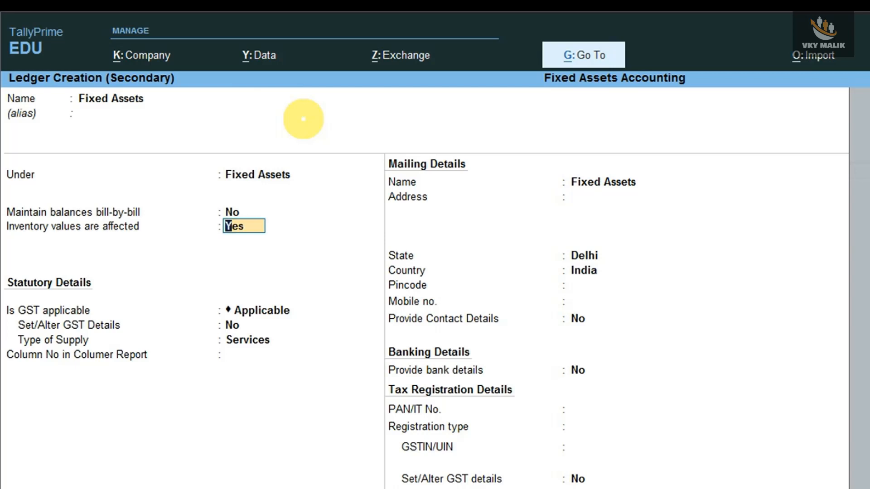
{"action": "key", "text": "Return"}
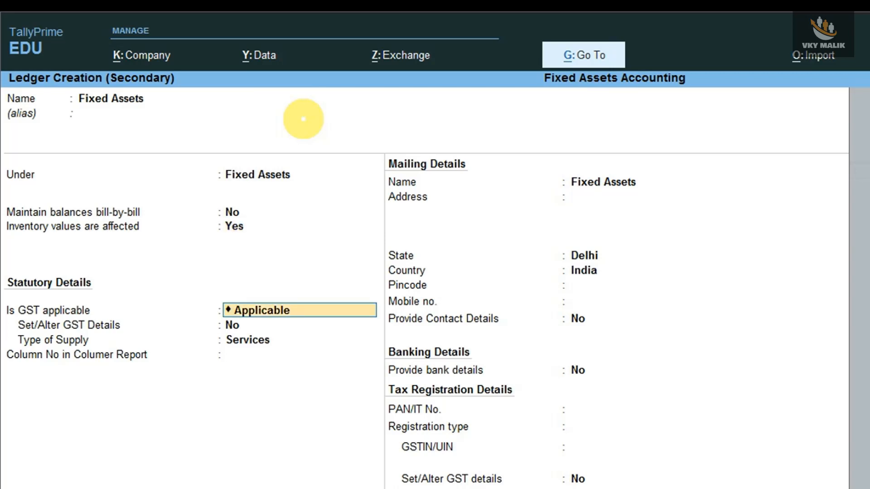
{"action": "key", "text": "Return"}
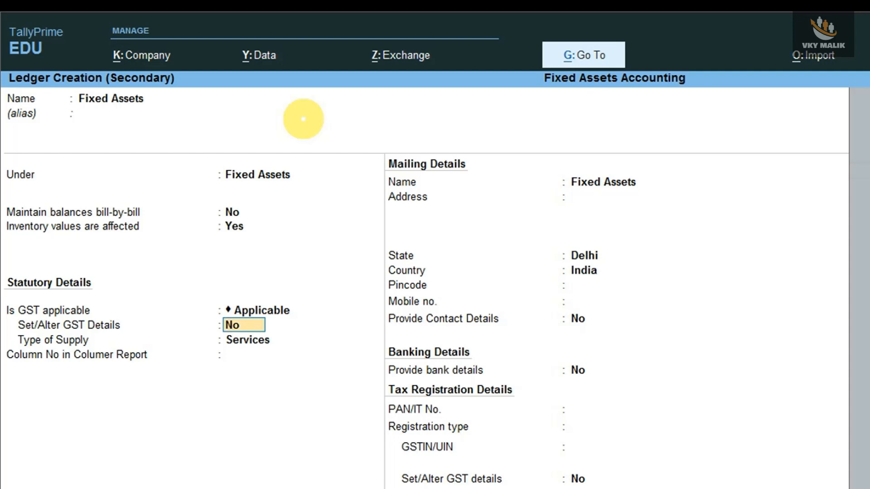
{"action": "key", "text": "Return"}
{"action": "key", "text": "Up"}
{"action": "key", "text": "Return"}
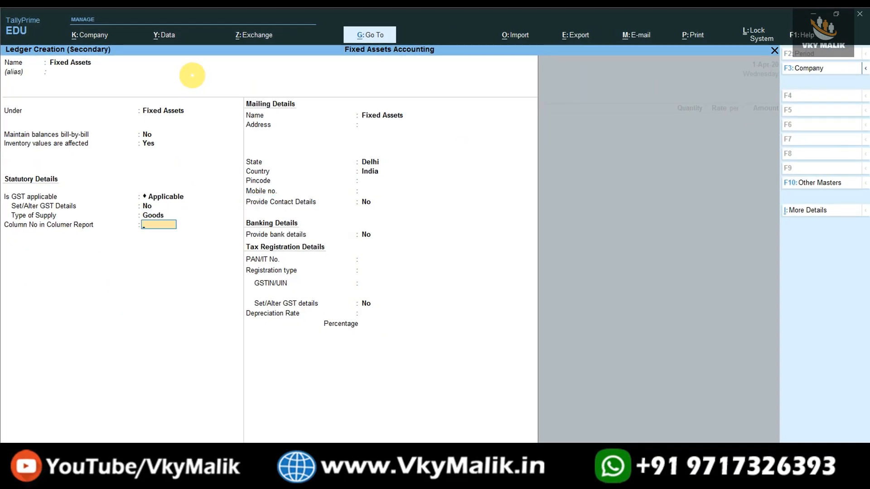
{"action": "key", "text": "ctrl+a"}
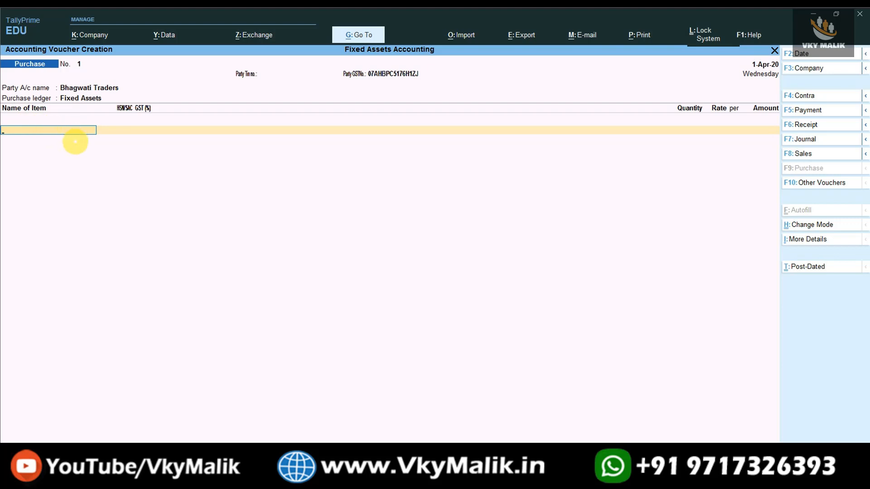
- Begin a new stock item named Office Chairs under Primary, with Pcs as its unit
{"action": "key", "text": "alt+c"}
{"action": "type", "text": "O"}
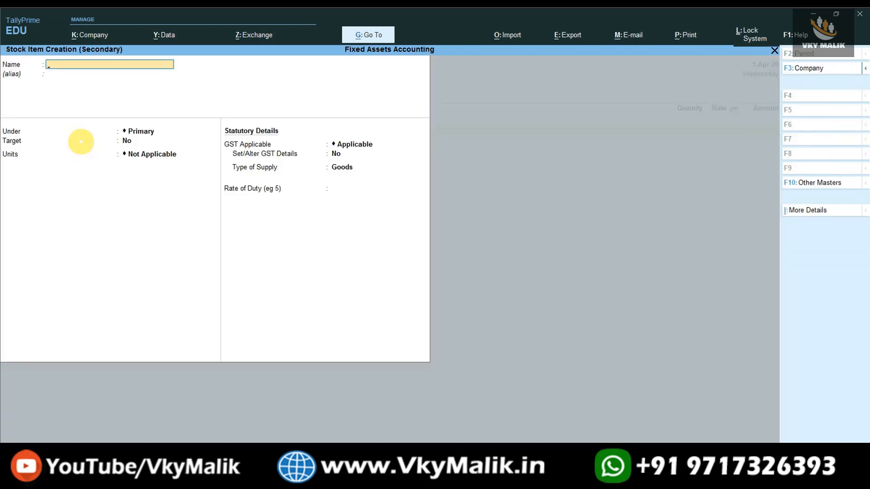
{"action": "type", "text": "ffice"}
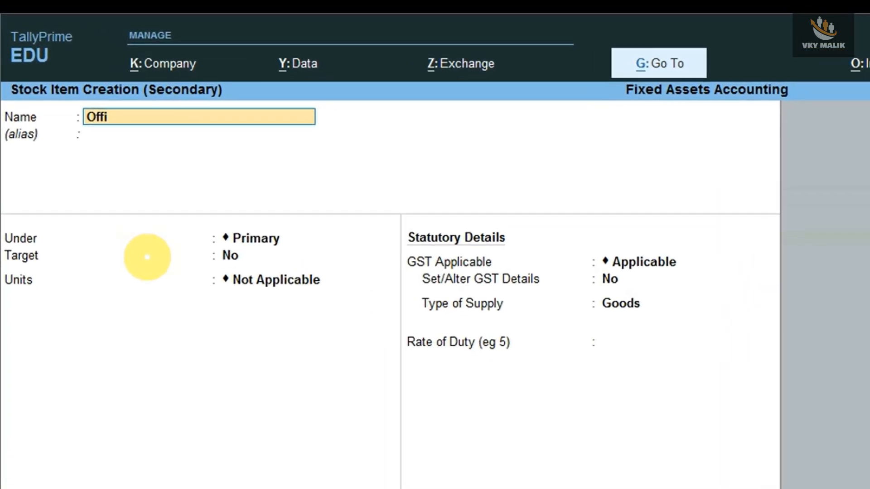
{"action": "key", "text": "Return"}
{"action": "key", "text": "Return"}
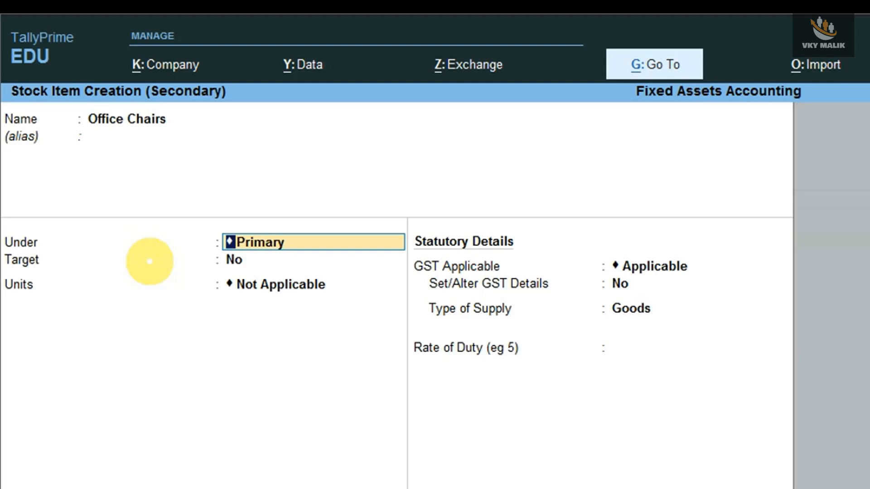
{"action": "key", "text": "Return"}
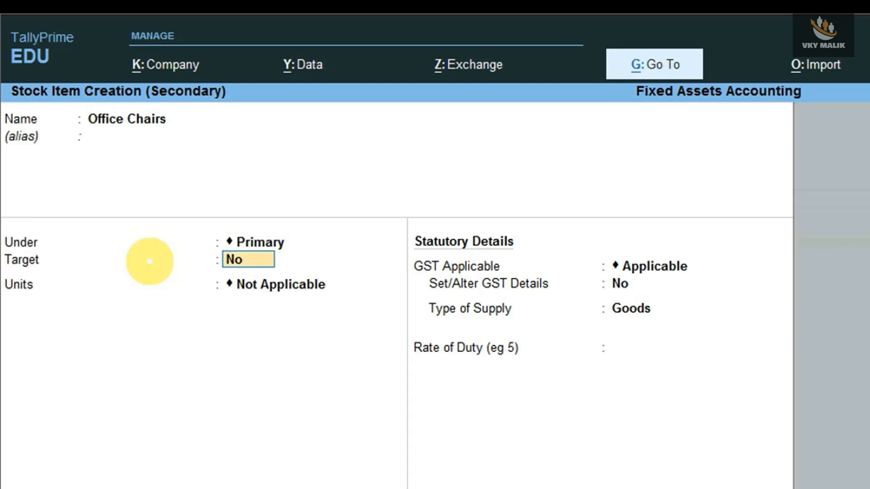
{"action": "key", "text": "Return"}
{"action": "type", "text": "pc"}
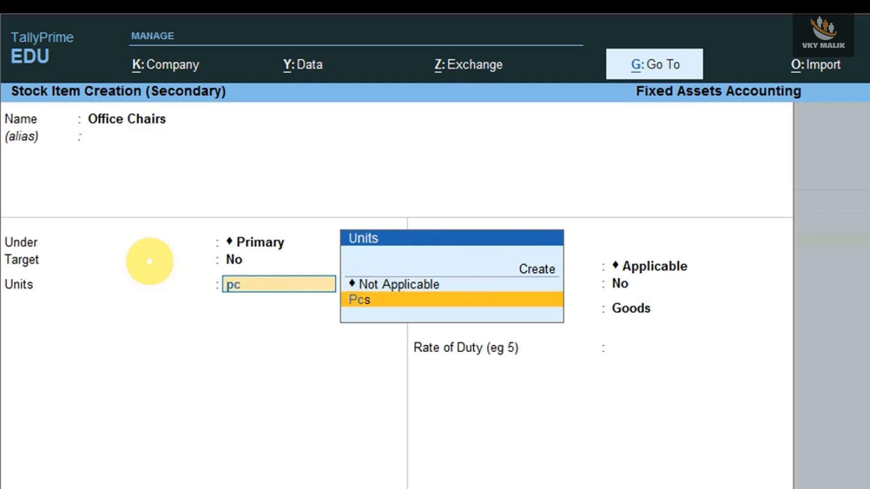
{"action": "key", "text": "Return"}
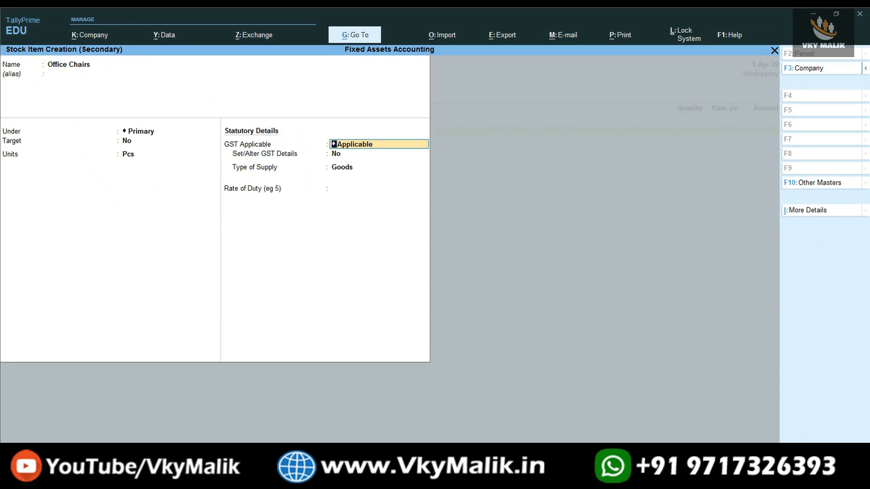
- Enable Use Costing and Market Valuation Methods for Stock Items in the stock item configuration and save it
{"action": "key", "text": "F12"}
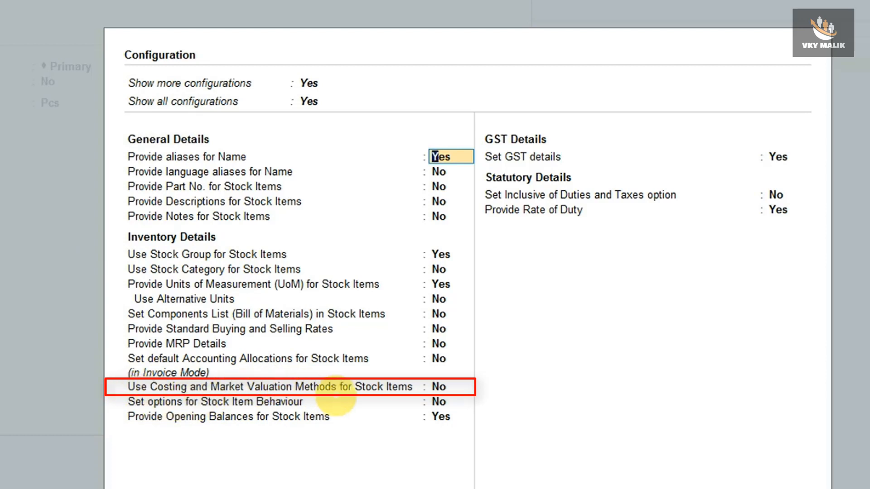
{"action": "left_click", "coordinate": [458, 388]}
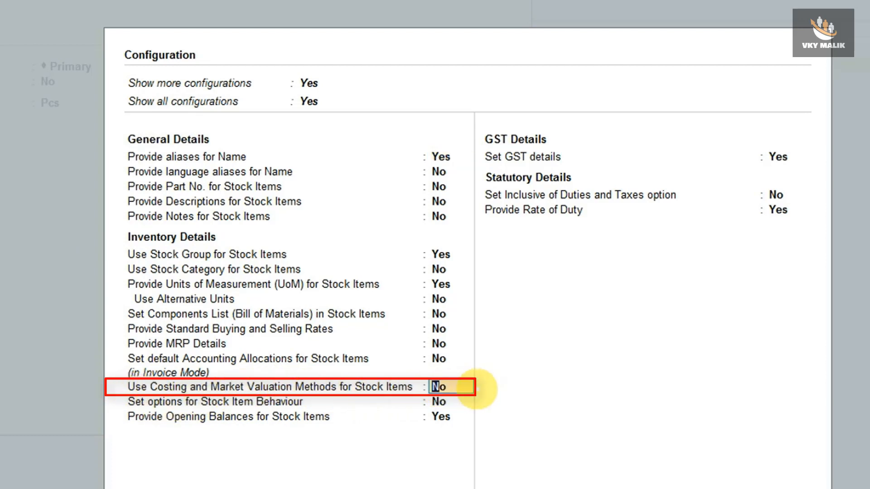
{"action": "key", "text": "Return"}
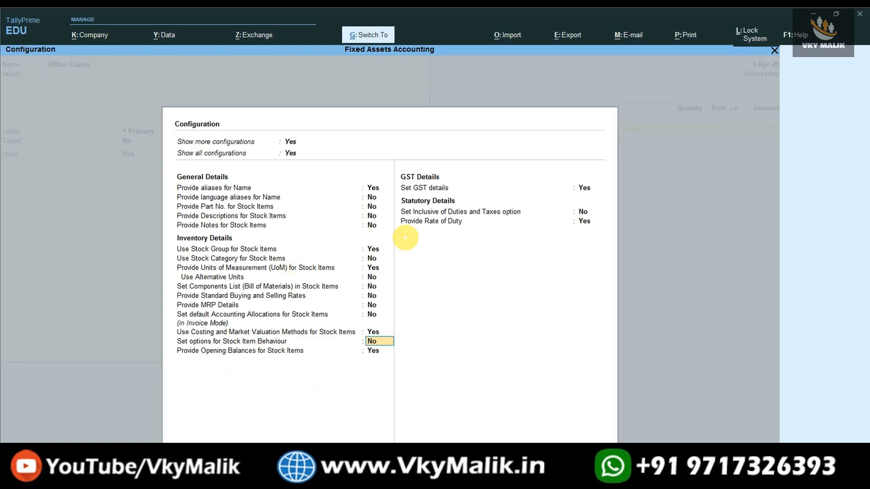
{"action": "key", "text": "ctrl+a"}
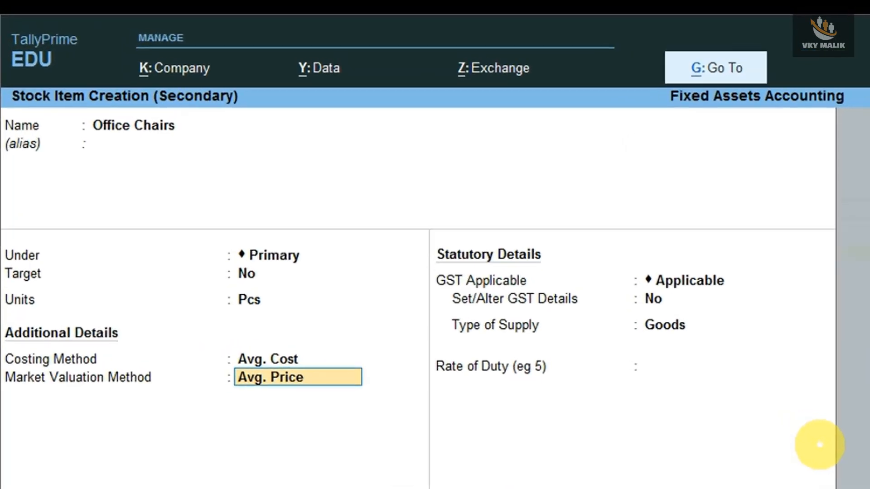
- Set the costing method of the Office Chairs stock item to At Zero Cost
{"action": "key", "text": "Up"}
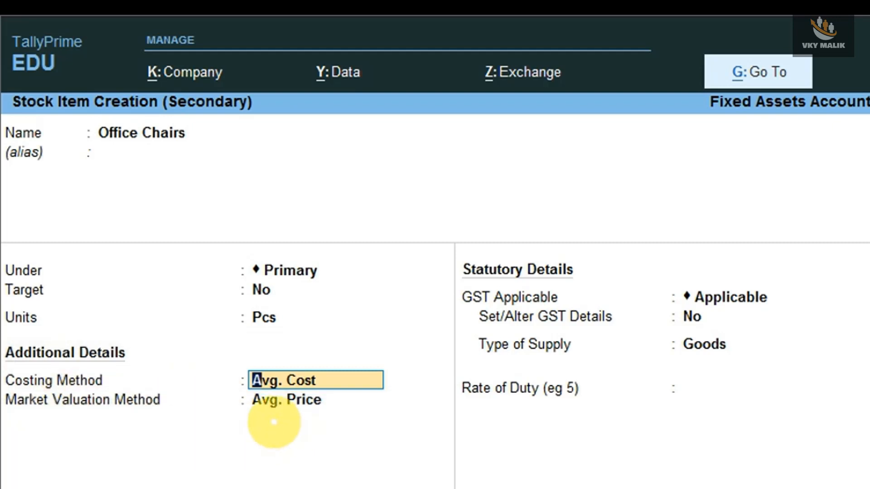
{"action": "left_click", "coordinate": [288, 379]}
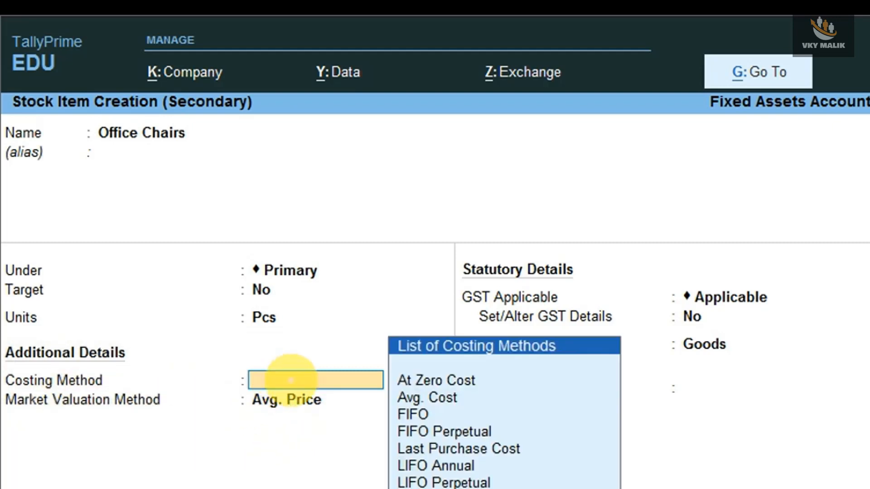
{"action": "key", "text": "Down"}
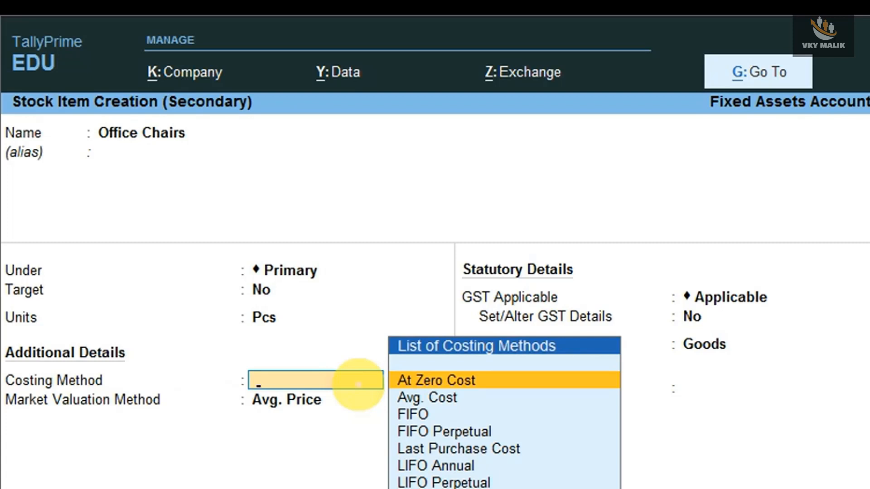
{"action": "key", "text": "Return"}
{"action": "left_click", "coordinate": [357, 382]}
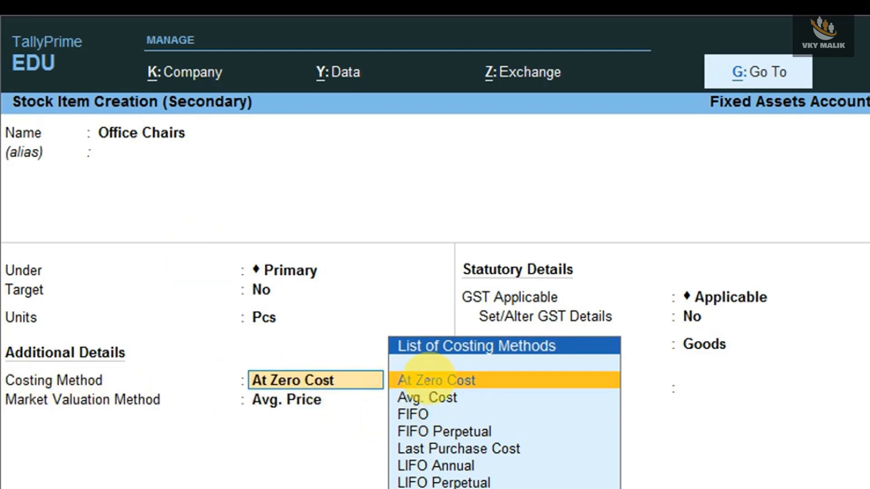
{"action": "left_click", "coordinate": [442, 378]}
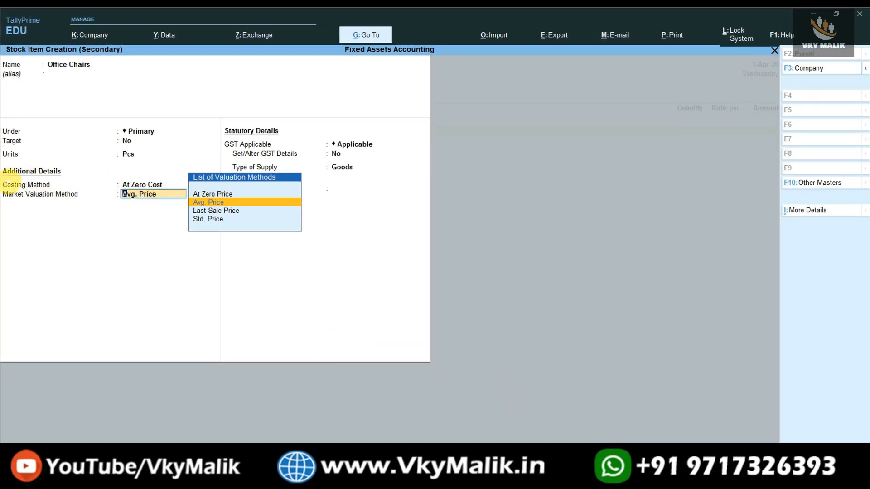
{"action": "left_click", "coordinate": [139, 184]}
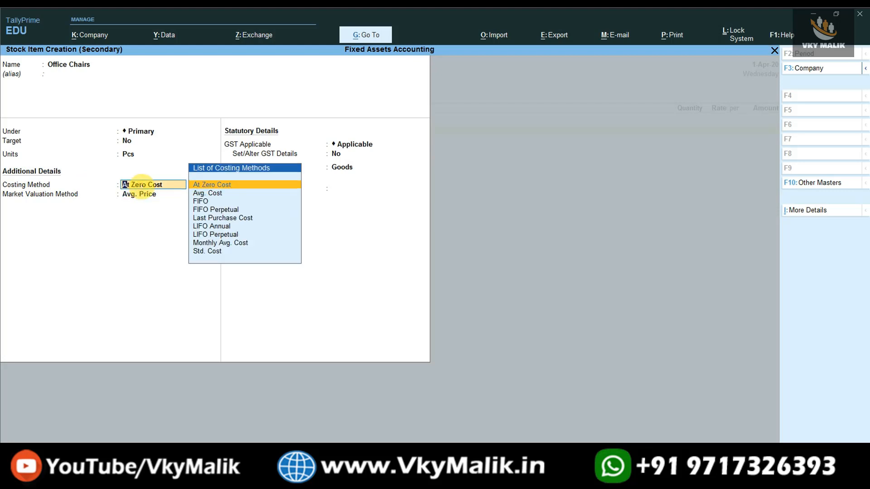
- Save the Office Chairs stock item and enter 50 Pcs of it at a rate of 500 in the purchase voucher
{"action": "key", "text": "ctrl+a"}
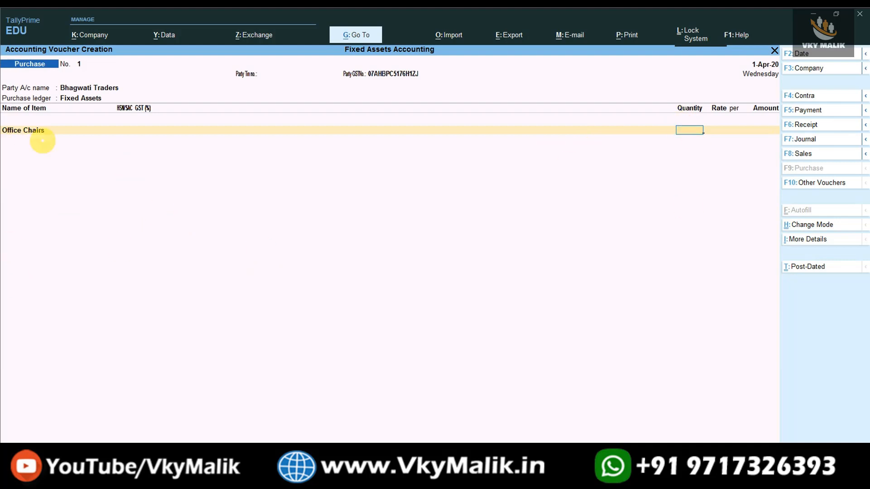
{"action": "type", "text": "50"}
{"action": "key", "text": "Return"}
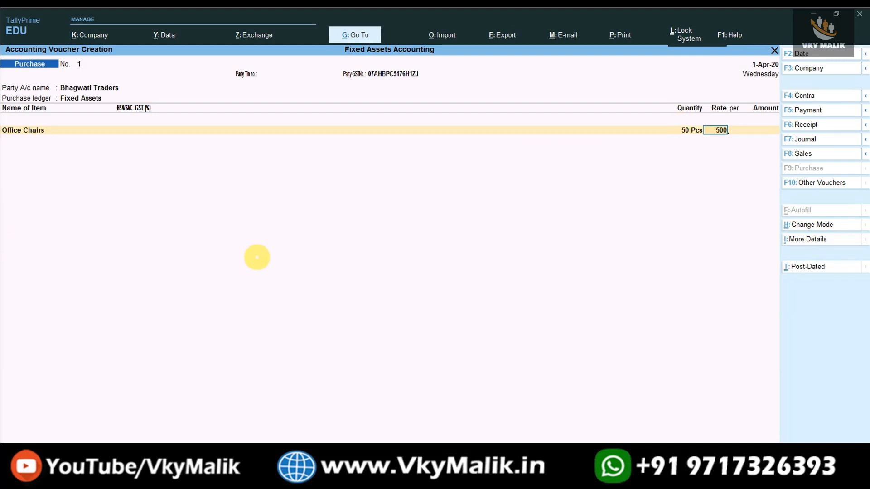
{"action": "key", "text": "Return"}
{"action": "key", "text": "Return"}
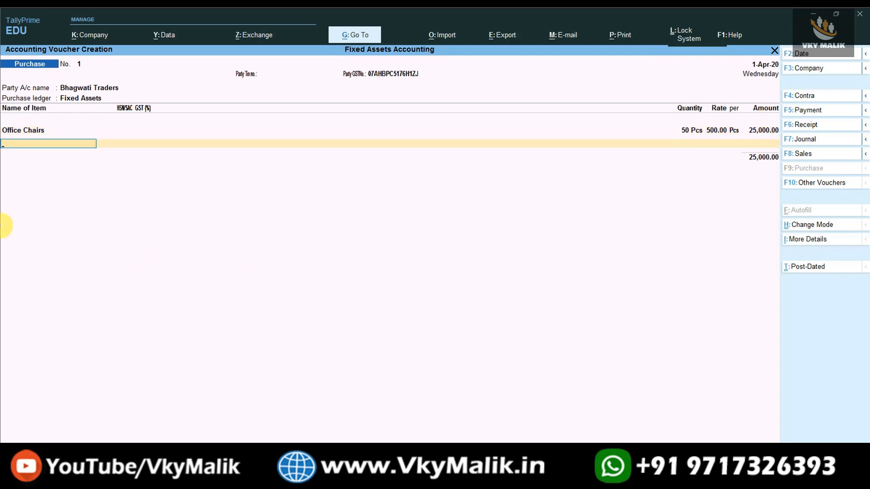
- Begin a new stock item named Printers under Primary, with Pcs as its unit, for the voucher's second line
{"action": "key", "text": "alt+c"}
{"action": "type", "text": "Pr"}
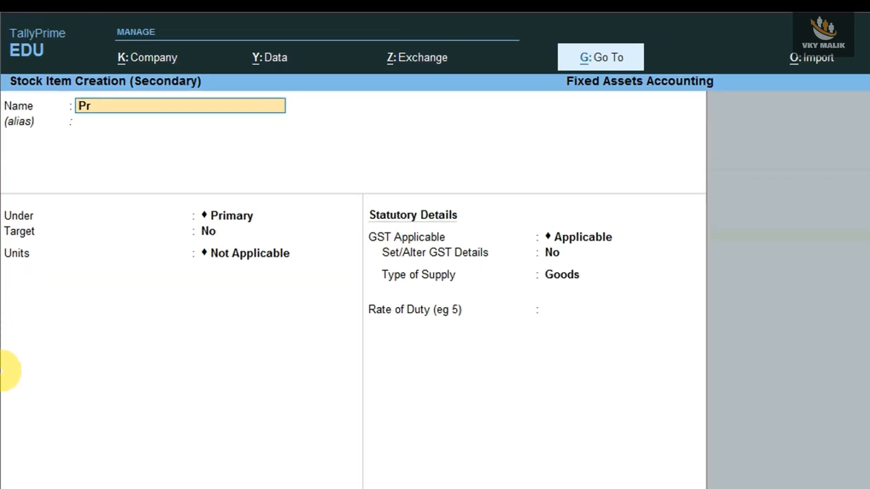
{"action": "type", "text": "inters"}
{"action": "key", "text": "Return"}
{"action": "key", "text": "Return"}
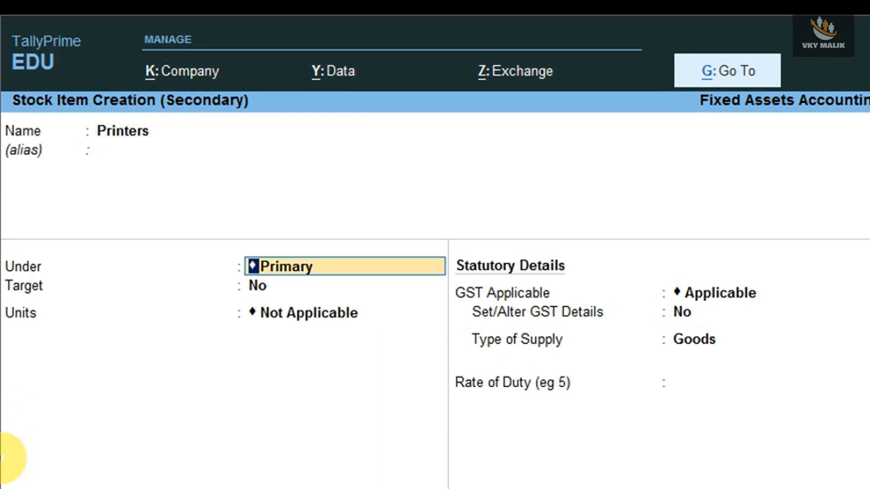
{"action": "key", "text": "Return"}
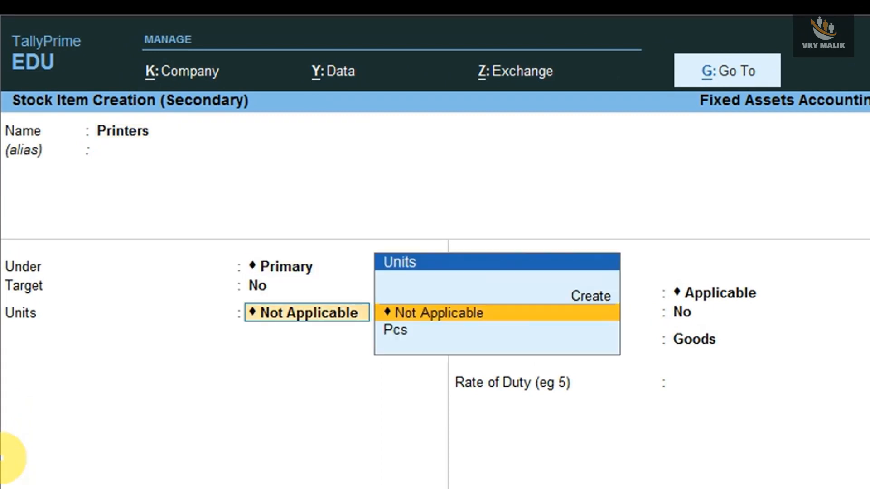
{"action": "type", "text": "pc"}
{"action": "key", "text": "Return"}
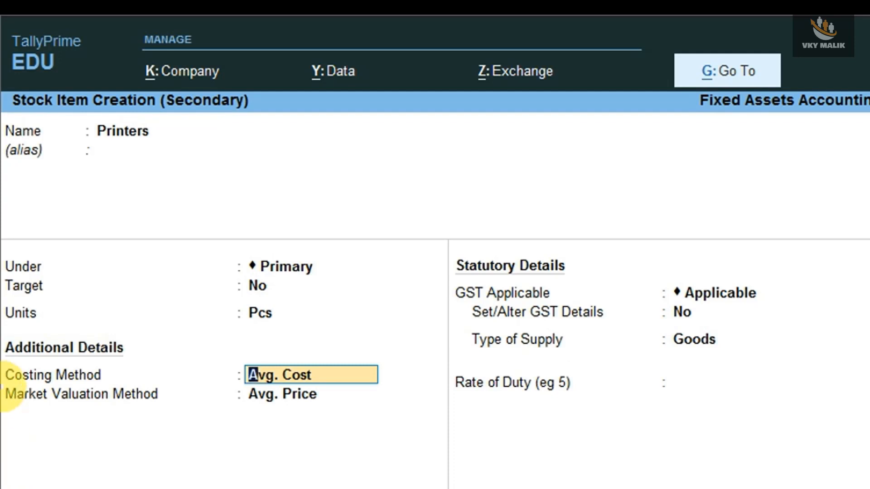
- Set the costing method of the Printers stock item to At Zero Cost, keeping Avg. Price for market valuation
{"action": "key", "text": "BackSpace"}
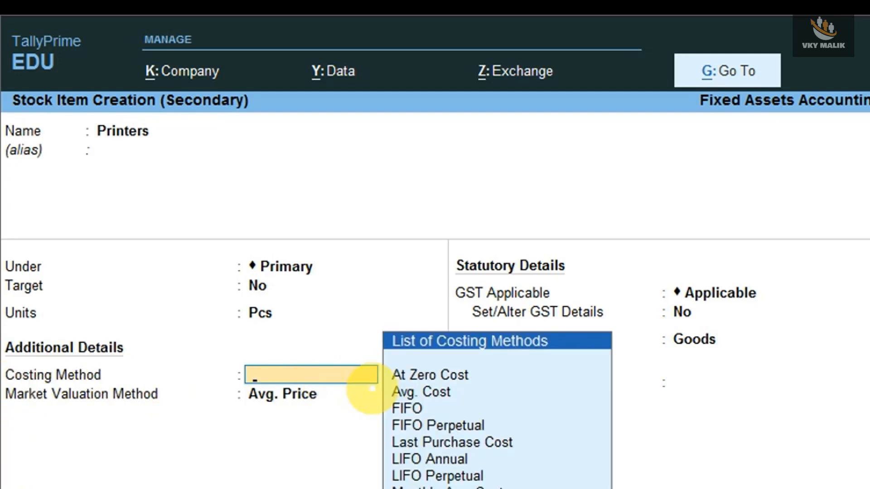
{"action": "key", "text": "Return"}
{"action": "key", "text": "Return"}
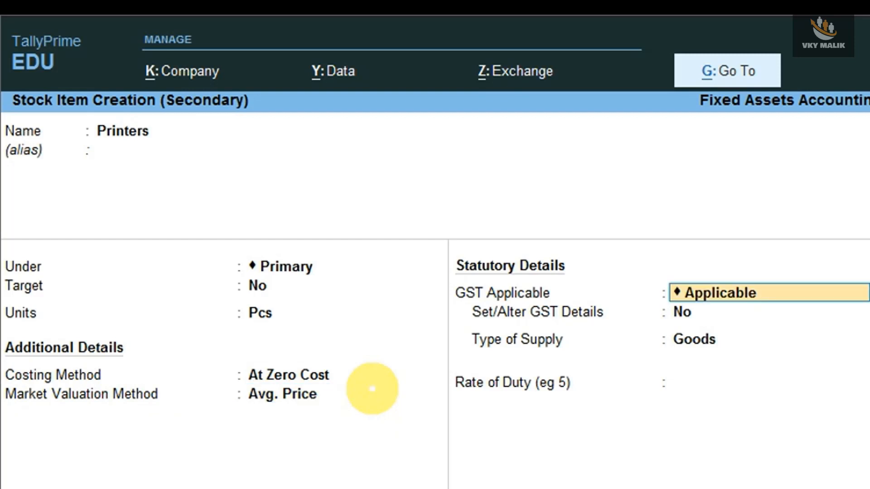
- Enable GST details for the Printers item and enter the description Printer with HSN/SAC 654654
{"action": "key", "text": "Return"}
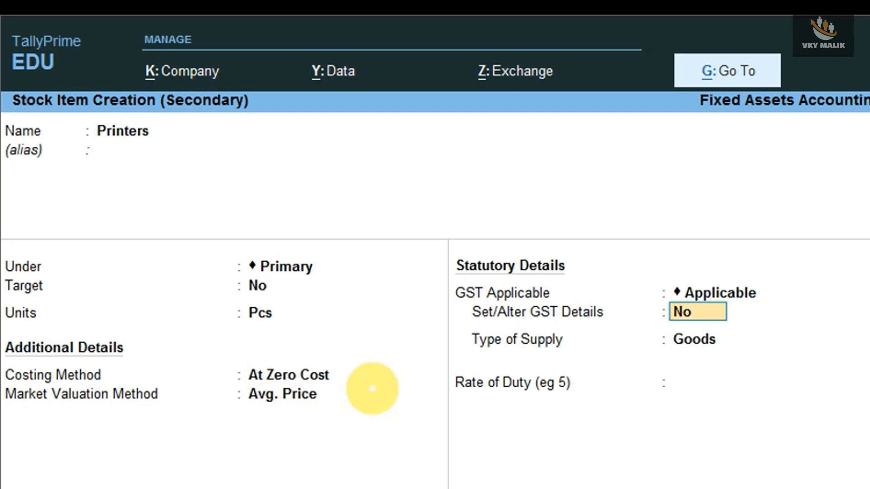
{"action": "type", "text": "y"}
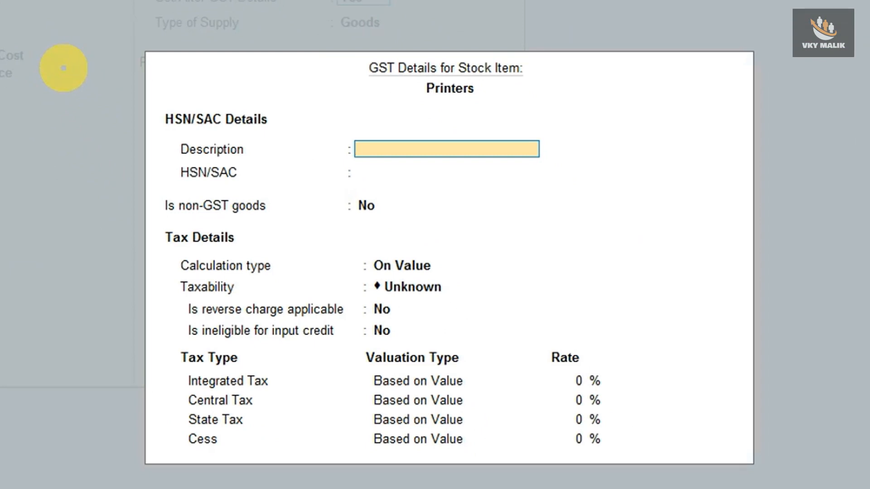
{"action": "type", "text": "Printer"}
{"action": "key", "text": "Return"}
{"action": "type", "text": "654"}
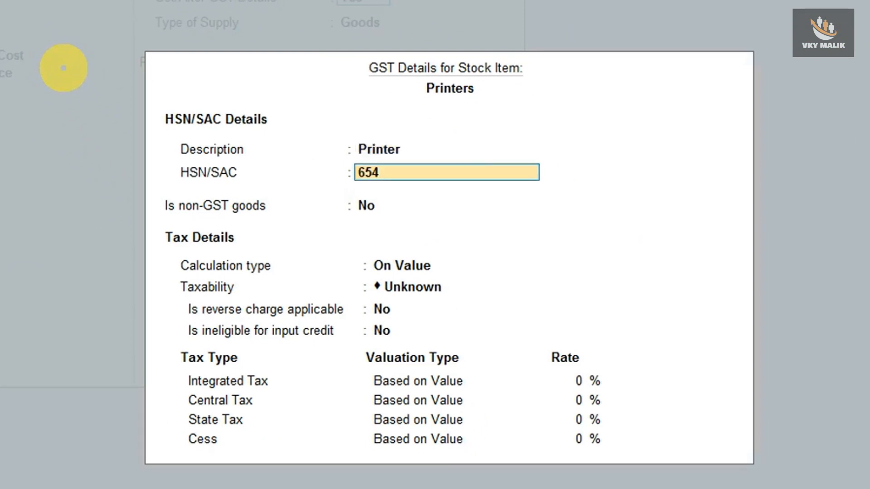
{"action": "key", "text": "Return"}
- Set the taxability of Printers to Taxable, keeping it as GST goods calculated On Value
{"action": "key", "text": "Return"}
{"action": "key", "text": "Return"}
{"action": "key", "text": "Down"}
{"action": "key", "text": "Down"}
{"action": "key", "text": "Down"}
{"action": "key", "text": "Return"}
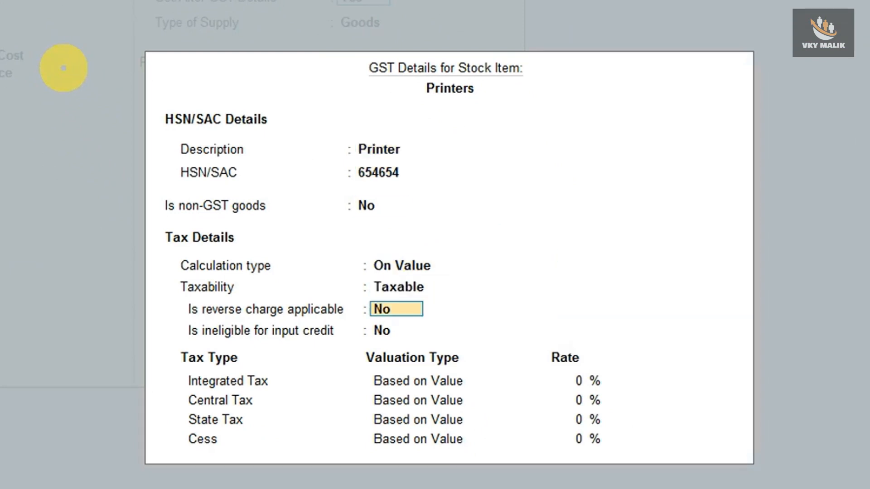
- Set the integrated tax rate for Printers to 18% and save the stock item with Goods as its type of supply
{"action": "key", "text": "Return"}
{"action": "key", "text": "Return"}
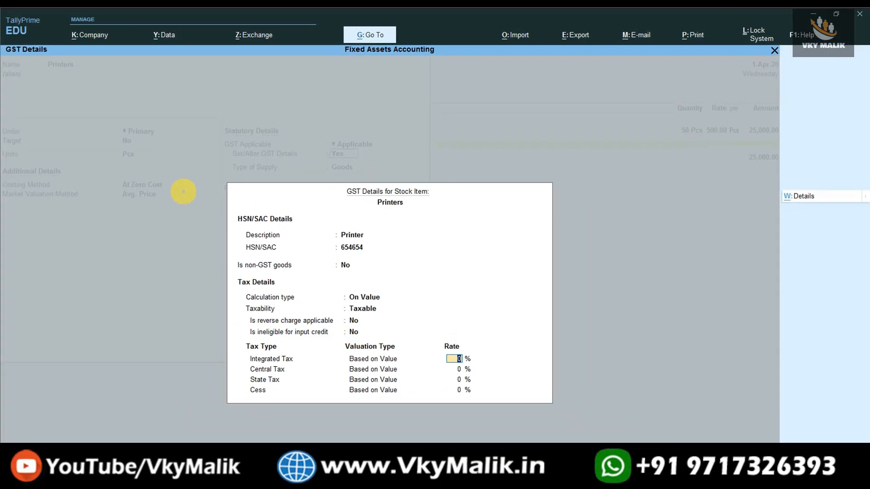
{"action": "type", "text": "18"}
{"action": "key", "text": "Return"}
{"action": "key", "text": "Return"}
{"action": "key", "text": "Return"}
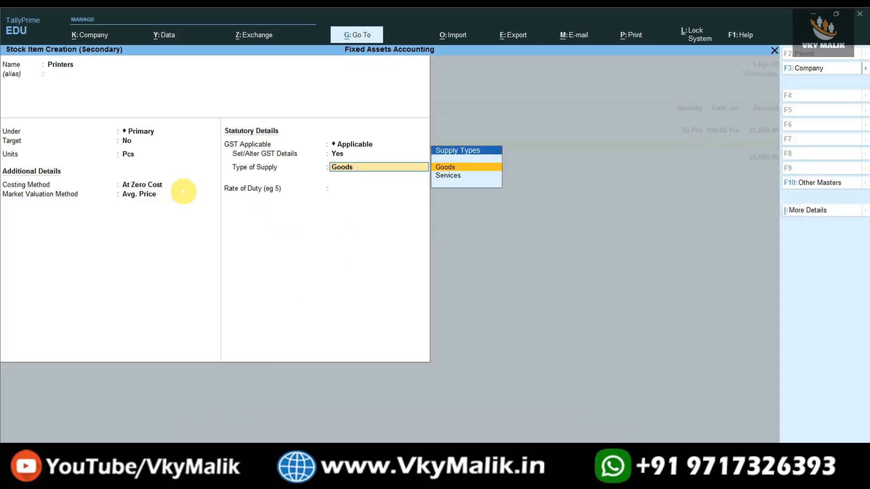
{"action": "key", "text": "Return"}
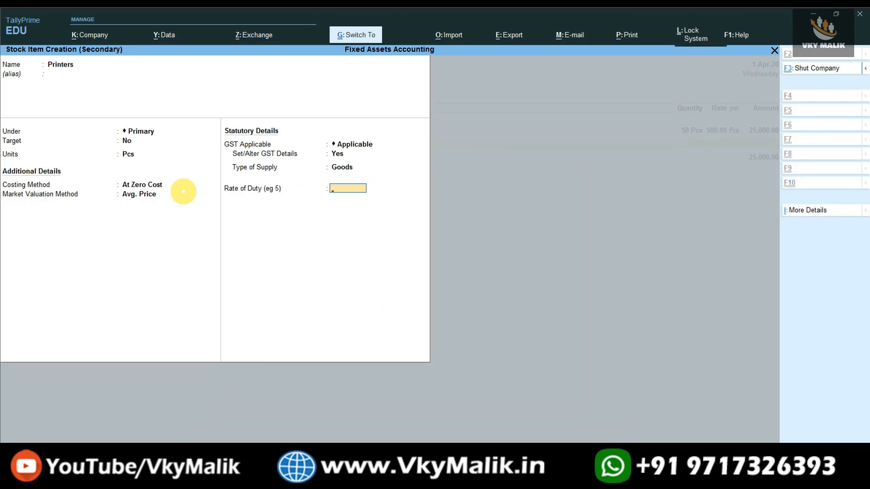
{"action": "key", "text": "Return"}
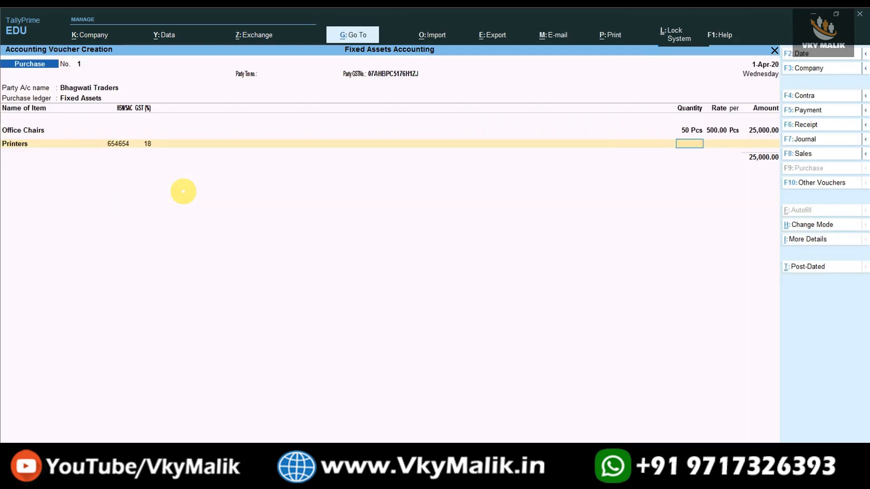
- Return to the Office Chairs line in the voucher and open that stock item for alteration
{"action": "key", "text": "BackSpace"}
{"action": "key", "text": "BackSpace"}
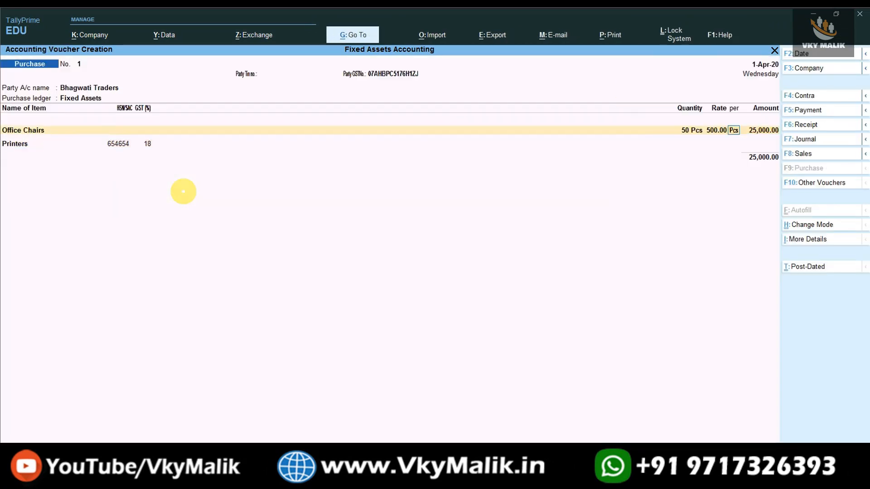
{"action": "key", "text": "BackSpace"}
{"action": "key", "text": "BackSpace"}
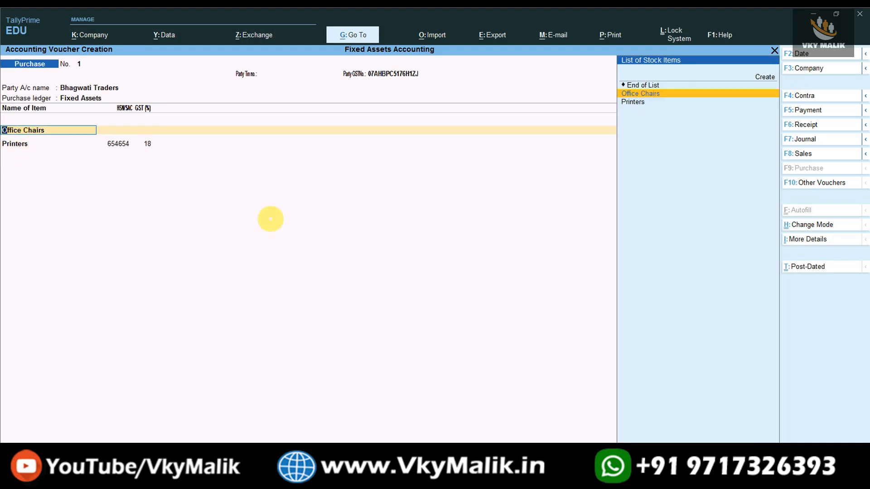
{"action": "key", "text": "ctrl+Return"}
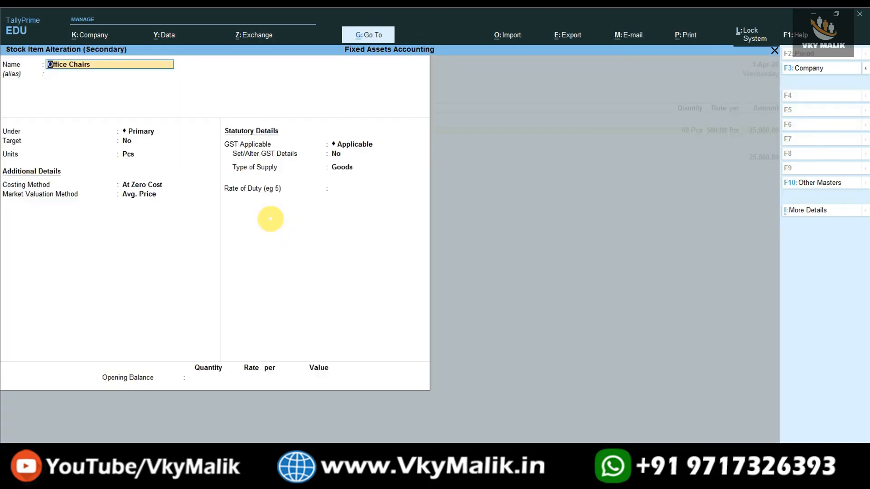
- Keep the existing details of Office Chairs and enable Set/Alter GST Details for it
{"action": "key", "text": "Return"}
{"action": "key", "text": "Return"}
{"action": "key", "text": "Return"}
{"action": "key", "text": "Return"}
{"action": "key", "text": "Return"}
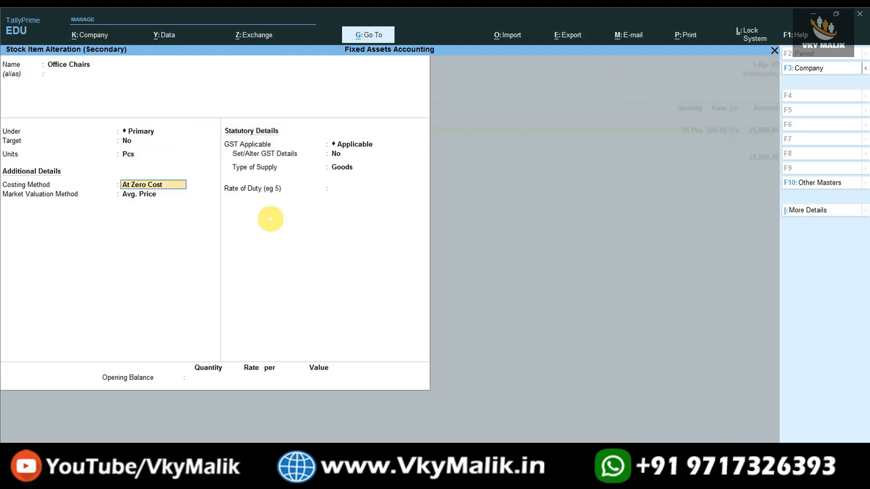
{"action": "key", "text": "Return"}
{"action": "key", "text": "Return"}
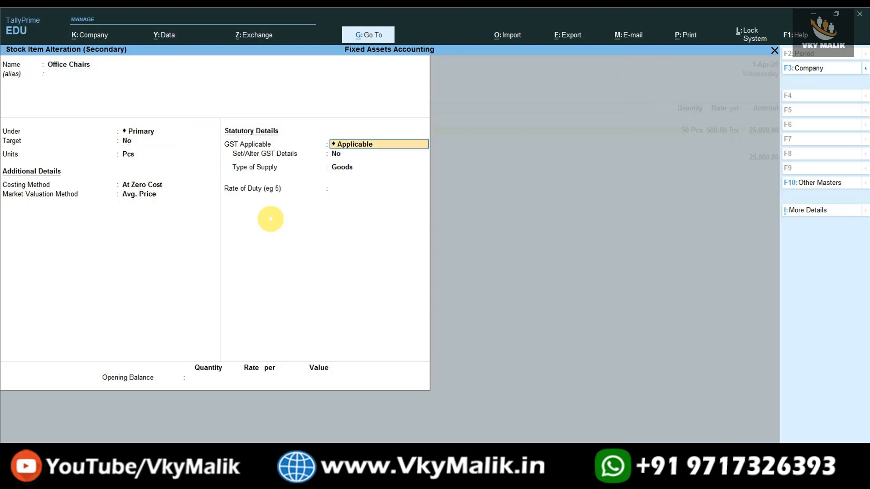
{"action": "key", "text": "Return"}
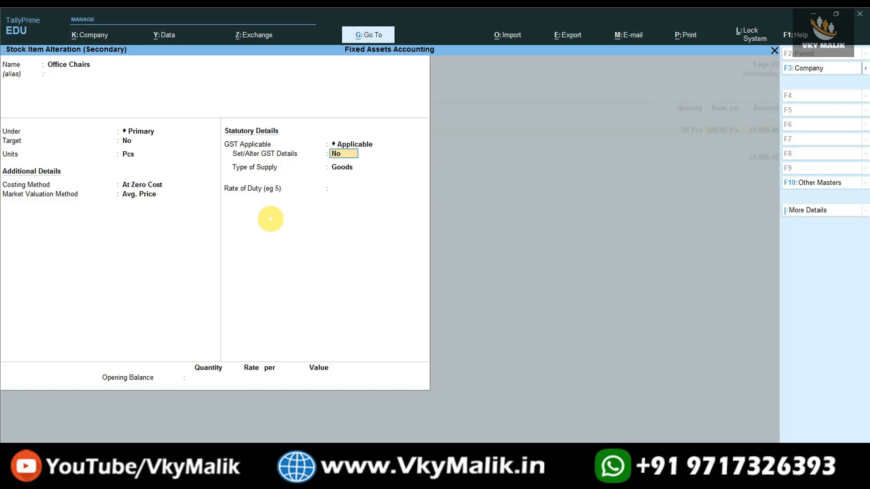
{"action": "type", "text": "y"}
{"action": "key", "text": "Return"}
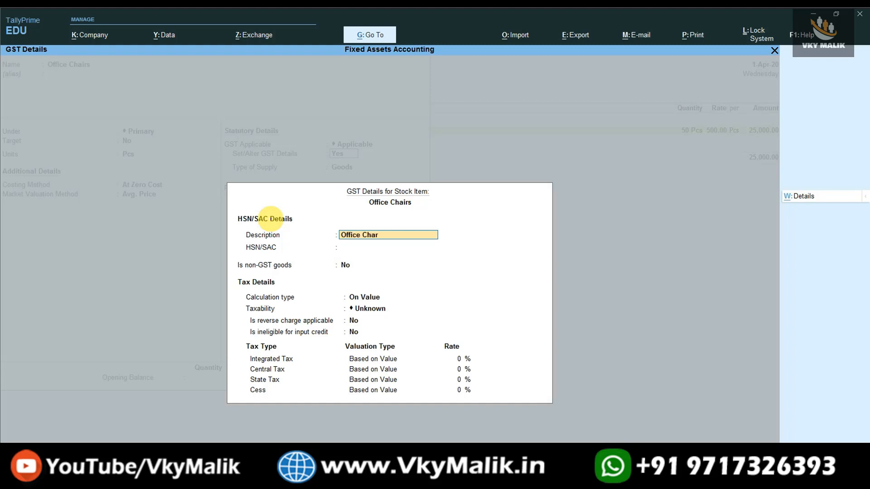
- Enter the description Office Charis and HSN/SAC 64654 in the GST details of Office Chairs
{"action": "type", "text": "Office Charis"}
{"action": "key", "text": "Return"}
{"action": "type", "text": "6465"}
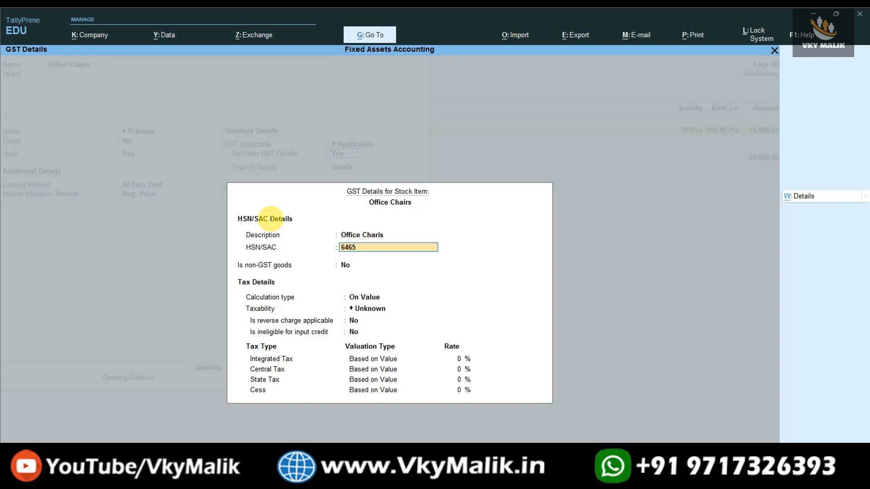
{"action": "type", "text": "4"}
{"action": "key", "text": "Return"}
- Set the taxability of Office Chairs to Taxable, without applying reverse charge
{"action": "key", "text": "Return"}
{"action": "key", "text": "Down"}
{"action": "key", "text": "Down"}
{"action": "key", "text": "Down"}
{"action": "key", "text": "Return"}
{"action": "key", "text": "Return"}
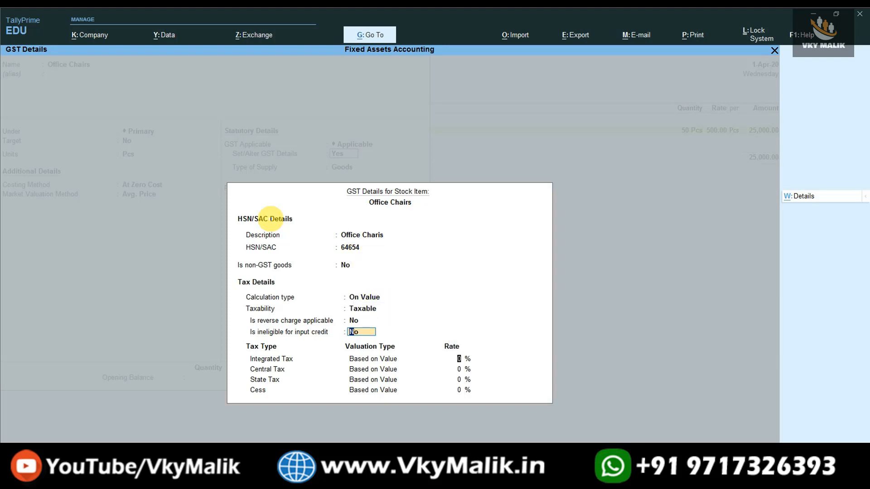
- Set the integrated tax rate for Office Chairs to 18% and save the altered stock item
{"action": "key", "text": "Return"}
{"action": "key", "text": "Return"}
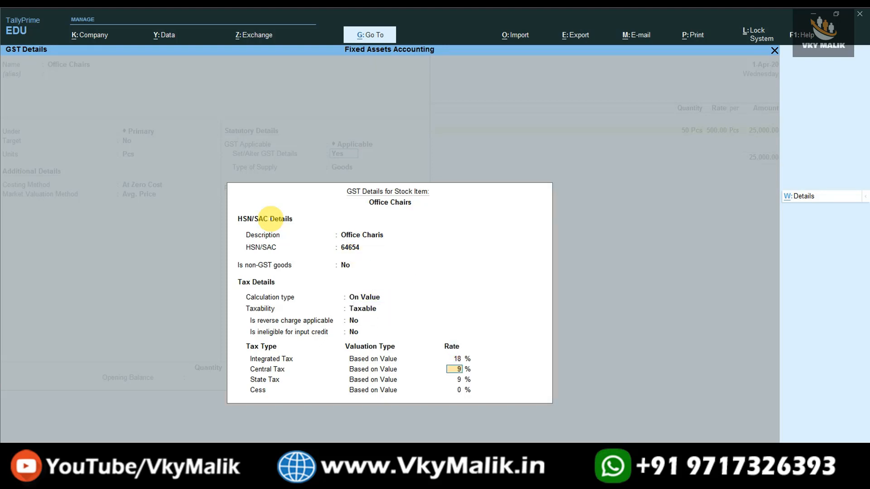
{"action": "key", "text": "ctrl+a"}
{"action": "key", "text": "ctrl+a"}
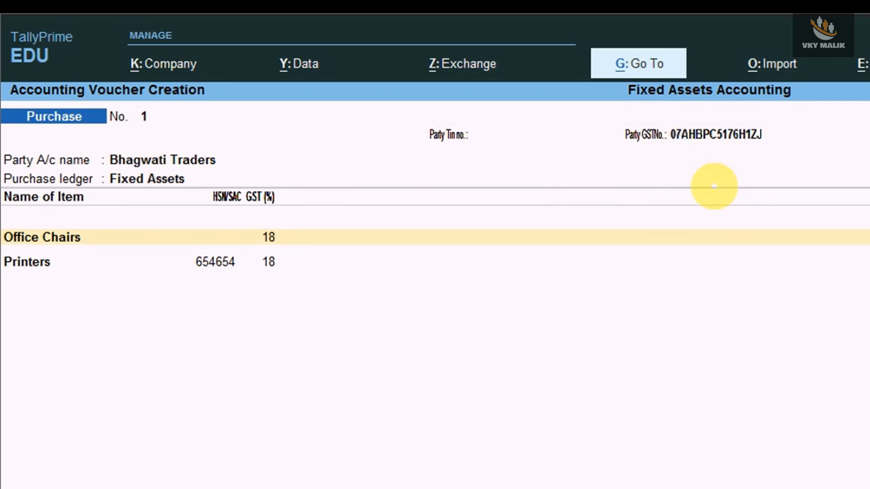
- Keep the Office Chairs line and enter 30 Pcs of Printers at a rate of 2,000 in the purchase voucher
{"action": "key", "text": "Return"}
{"action": "key", "text": "Return"}
{"action": "key", "text": "Return"}
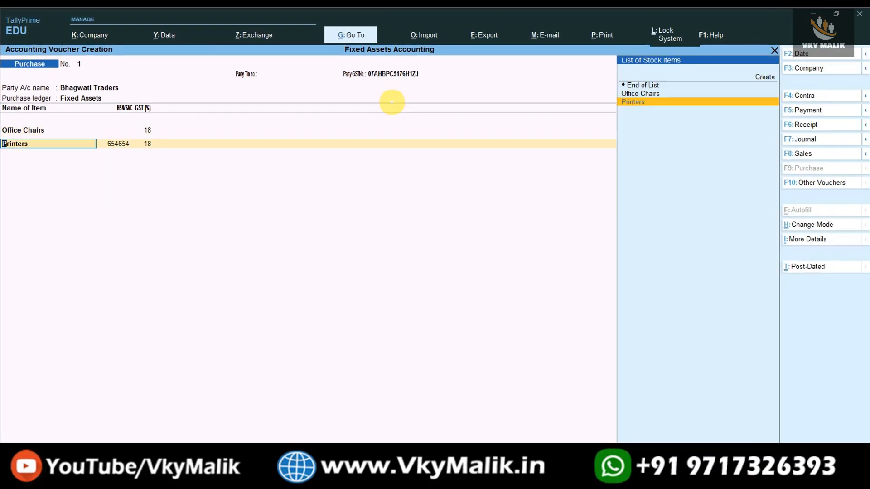
{"action": "key", "text": "Return"}
{"action": "key", "text": "Return"}
{"action": "key", "text": "BackSpace"}
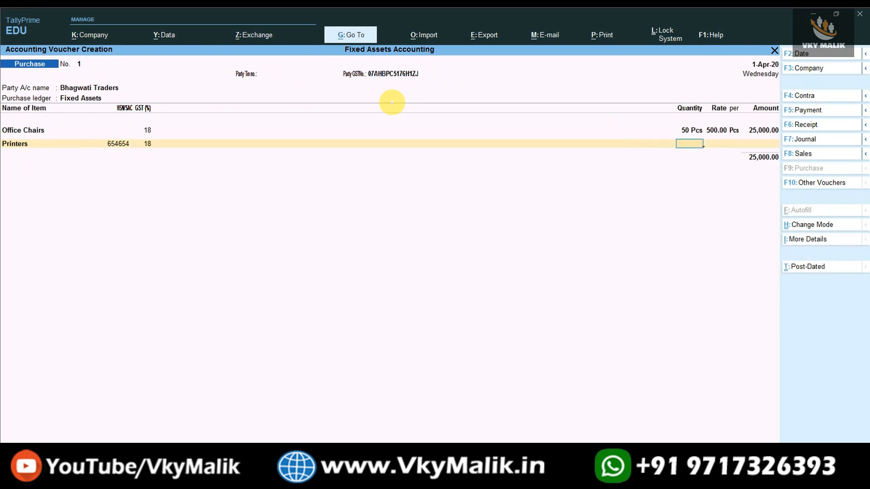
{"action": "key", "text": "Return"}
{"action": "key", "text": "Return"}
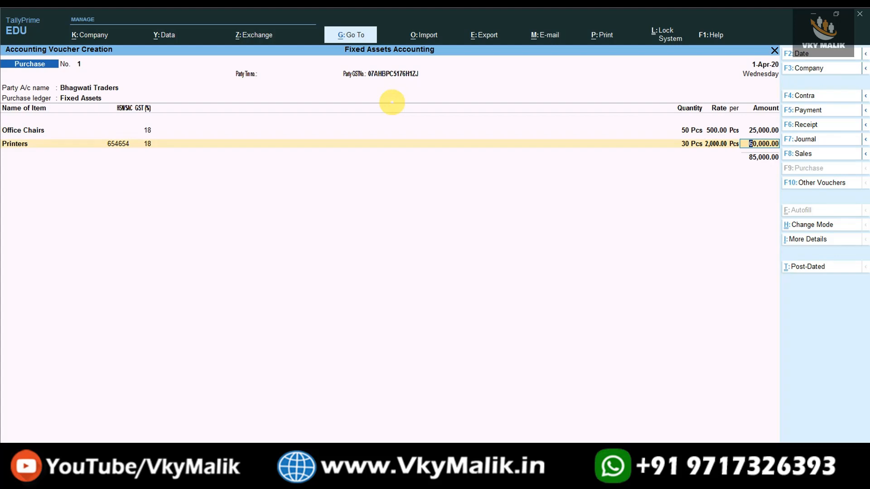
{"action": "key", "text": "Return"}
{"action": "key", "text": "Return"}
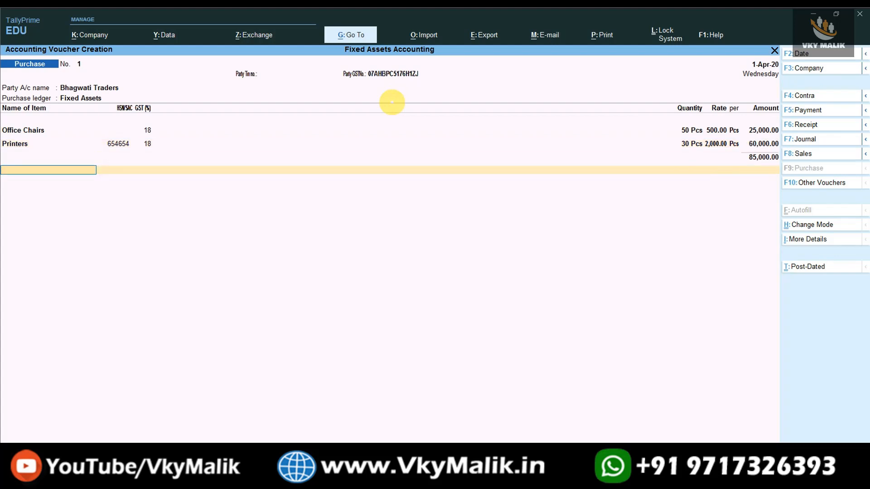
- Add the CGST and SGST ledgers below the items, accepting their calculated tax amounts
{"action": "type", "text": "cgst"}
{"action": "key", "text": "Return"}
{"action": "key", "text": "Return"}
{"action": "type", "text": "sgst"}
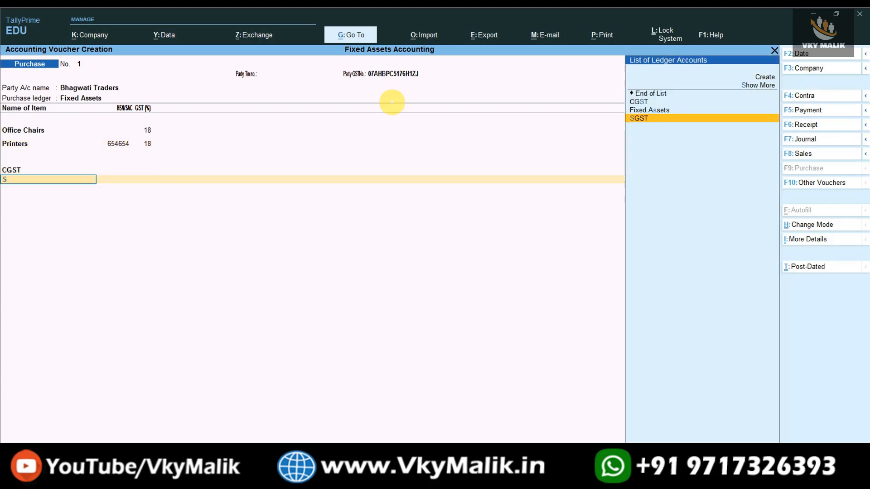
{"action": "key", "text": "Return"}
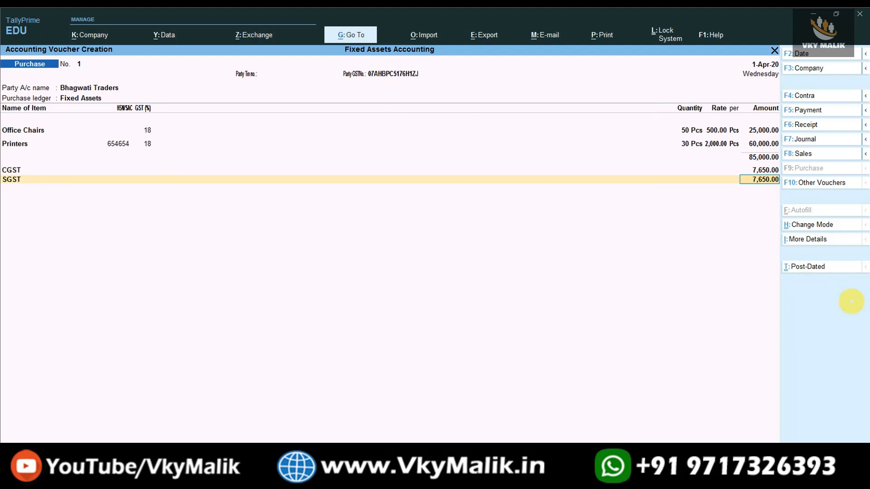
{"action": "key", "text": "Return"}
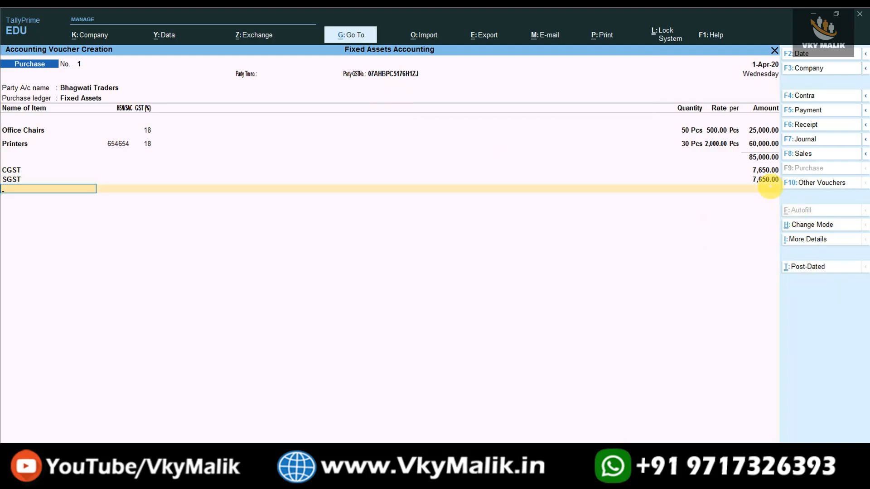
- Finish the ledger entries and review the voucher's detailed GST tax analysis for Office Chairs and Printers, returning to the voucher
{"action": "key", "text": "Return"}
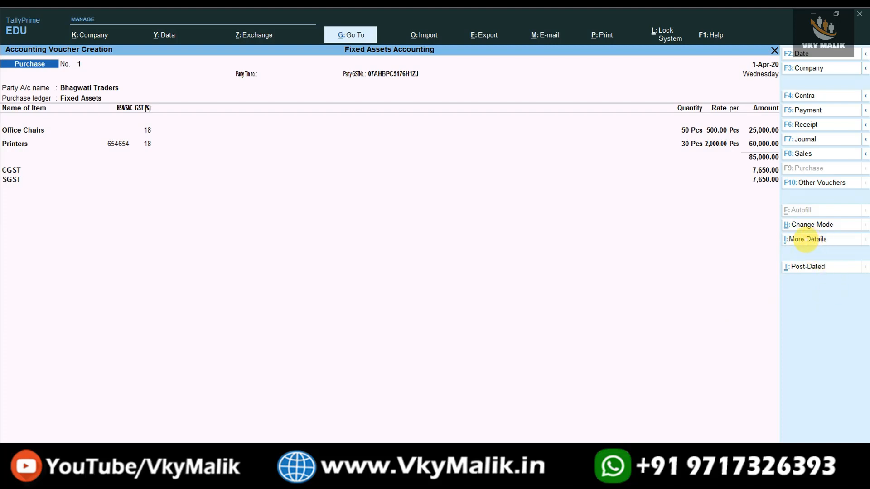
{"action": "left_click", "coordinate": [806, 239]}
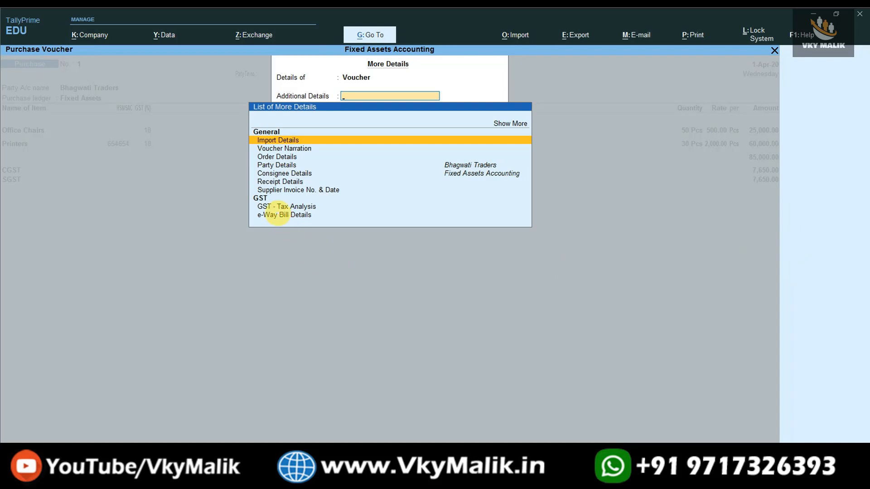
{"action": "left_click", "coordinate": [267, 206]}
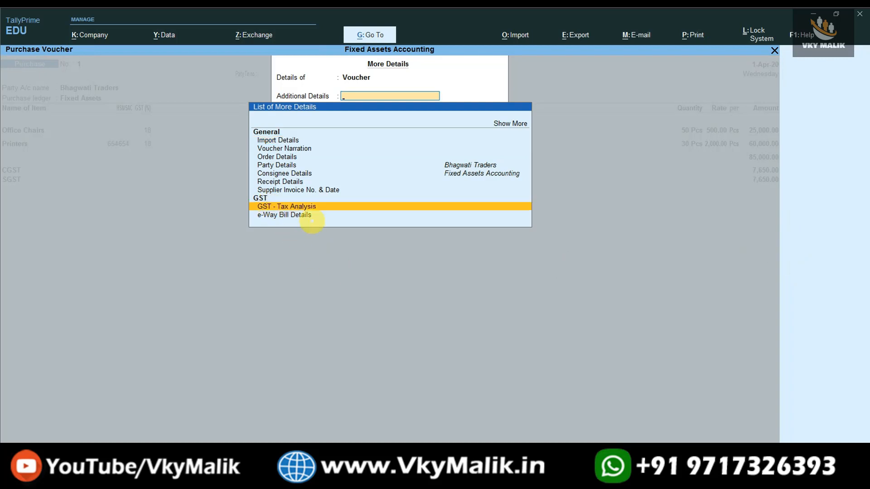
{"action": "key", "text": "Return"}
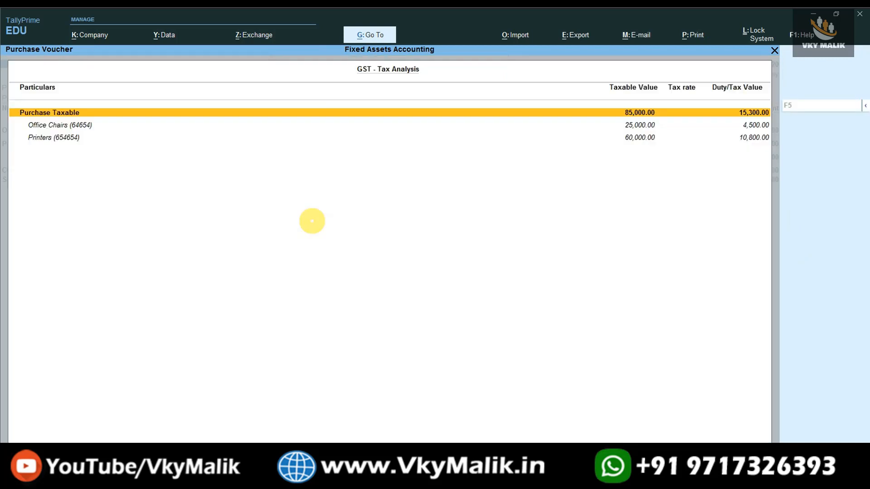
{"action": "key", "text": "alt+F5"}
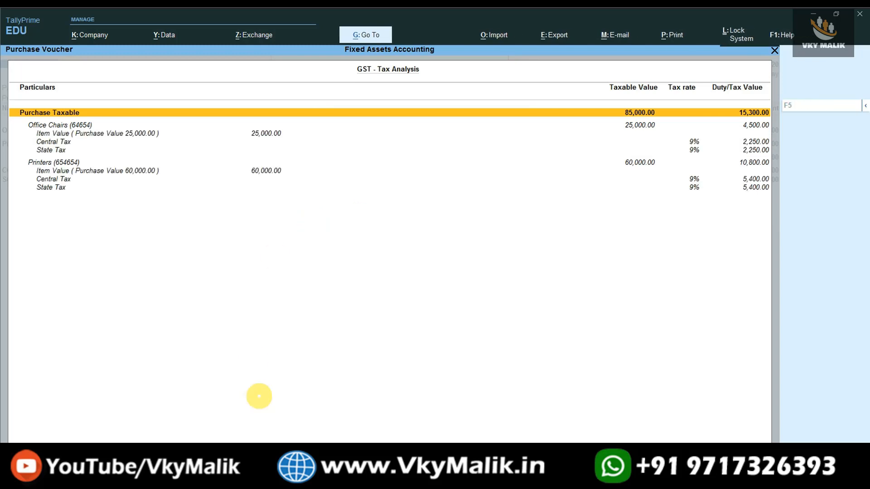
{"action": "left_click", "coordinate": [59, 125]}
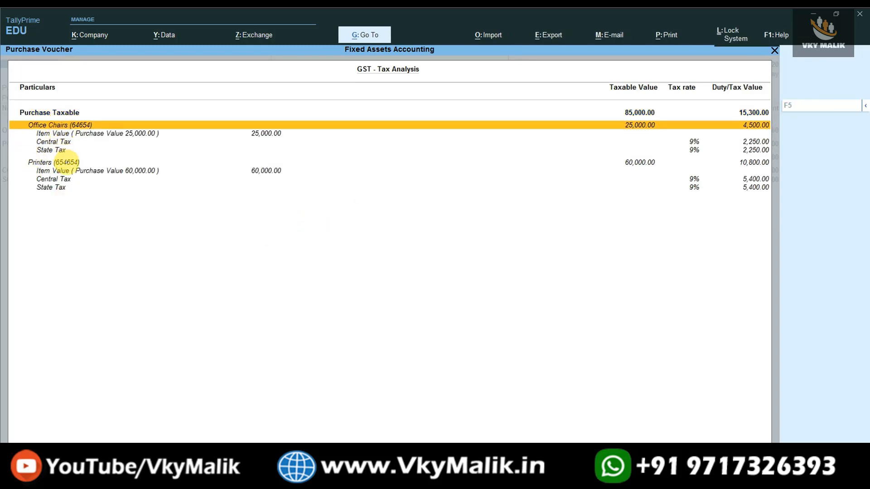
{"action": "left_click", "coordinate": [64, 162]}
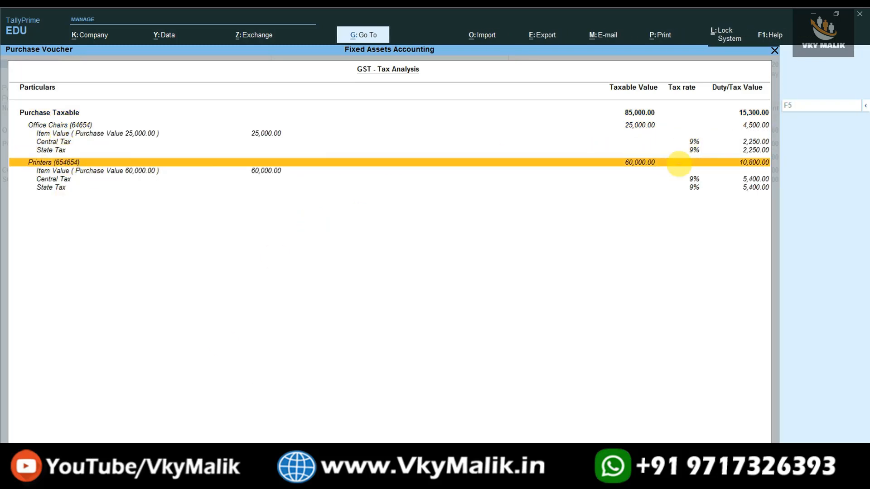
{"action": "key", "text": "Escape"}
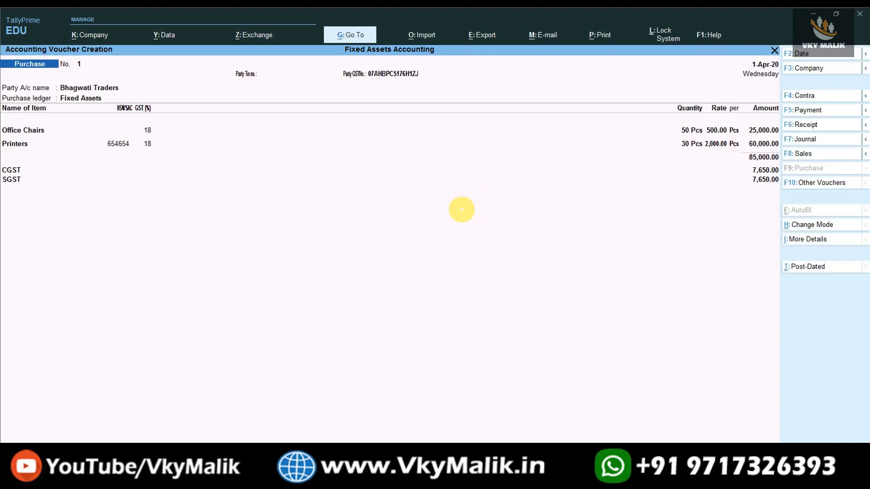
- Save the Bhagwati Traders purchase voucher
{"action": "key", "text": "ctrl"}
{"action": "key", "text": "ctrl+a"}
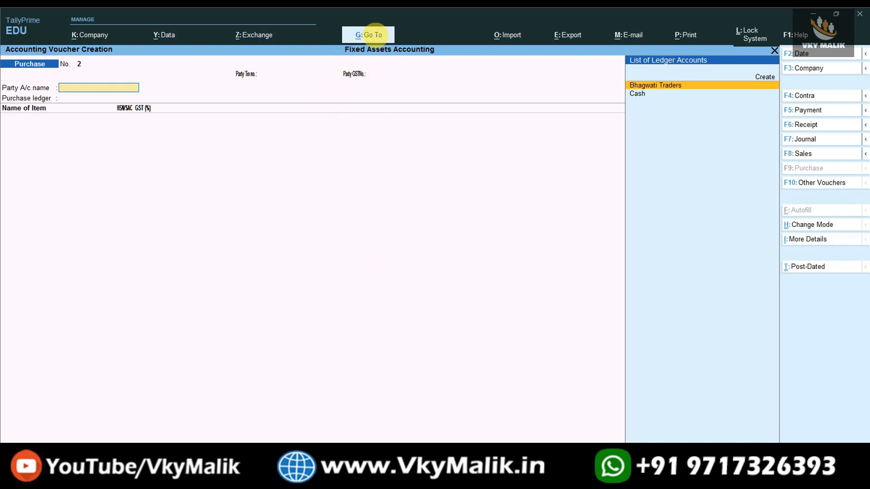
- Search the available reports for "Gst"
{"action": "left_click", "coordinate": [379, 35]}
{"action": "type", "text": "Gst"}
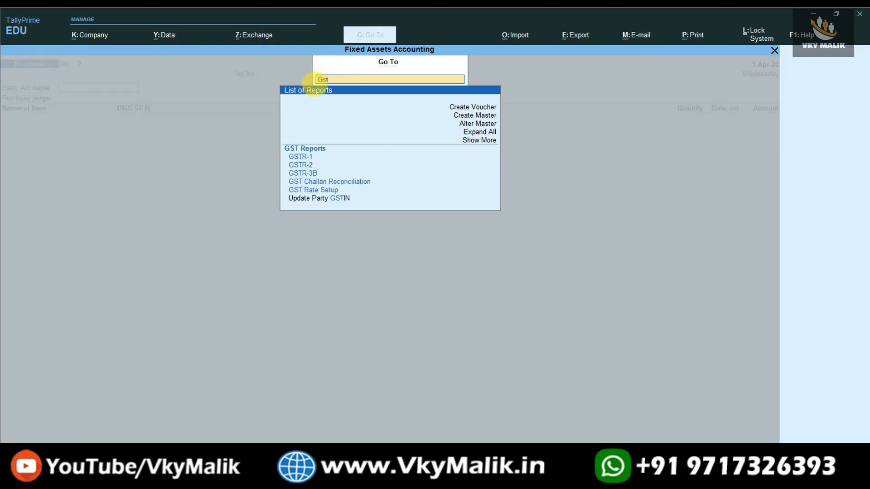